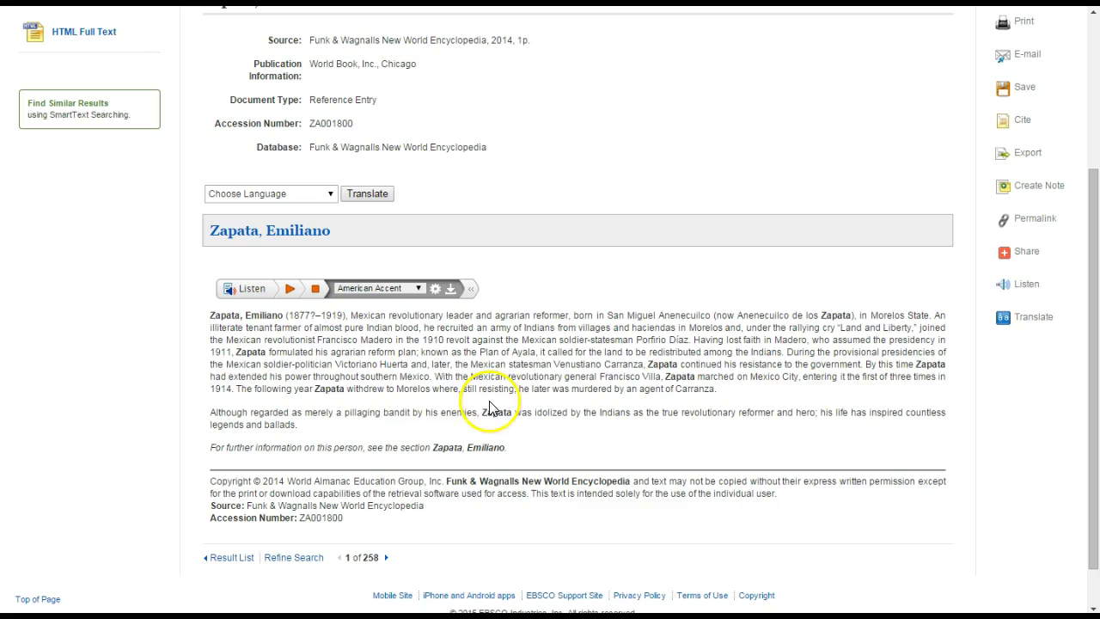
Step: Return to the result list and examine the source types and publication details of the "emiliano zapata" results
{"action": "scroll", "coordinate": [555, 399], "scroll_direction": "up", "scroll_amount": 2}
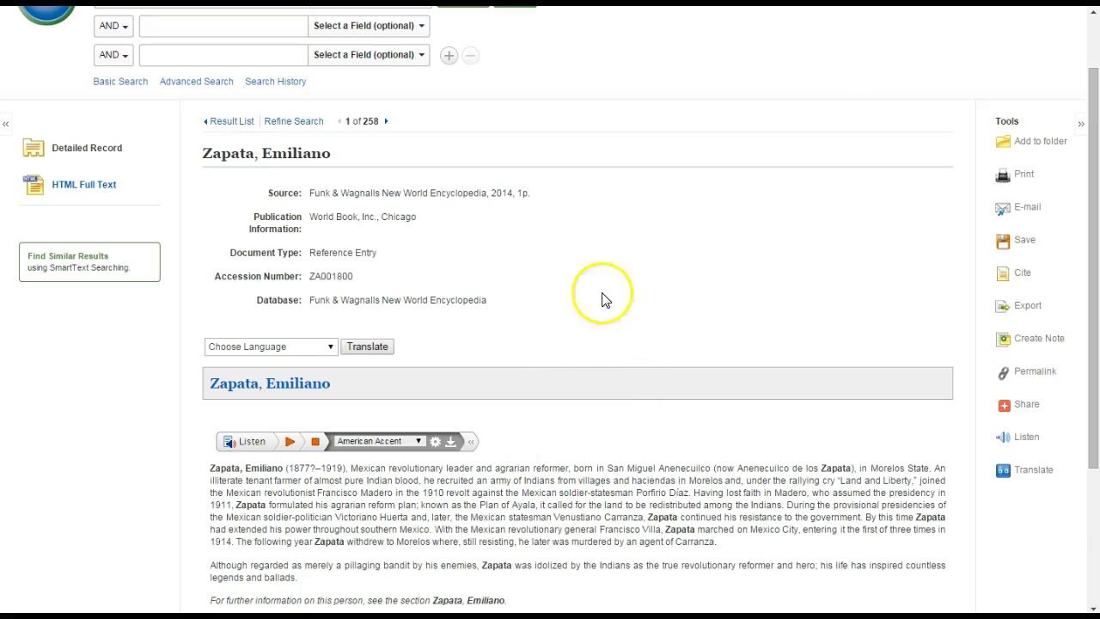
{"action": "left_click", "coordinate": [230, 121]}
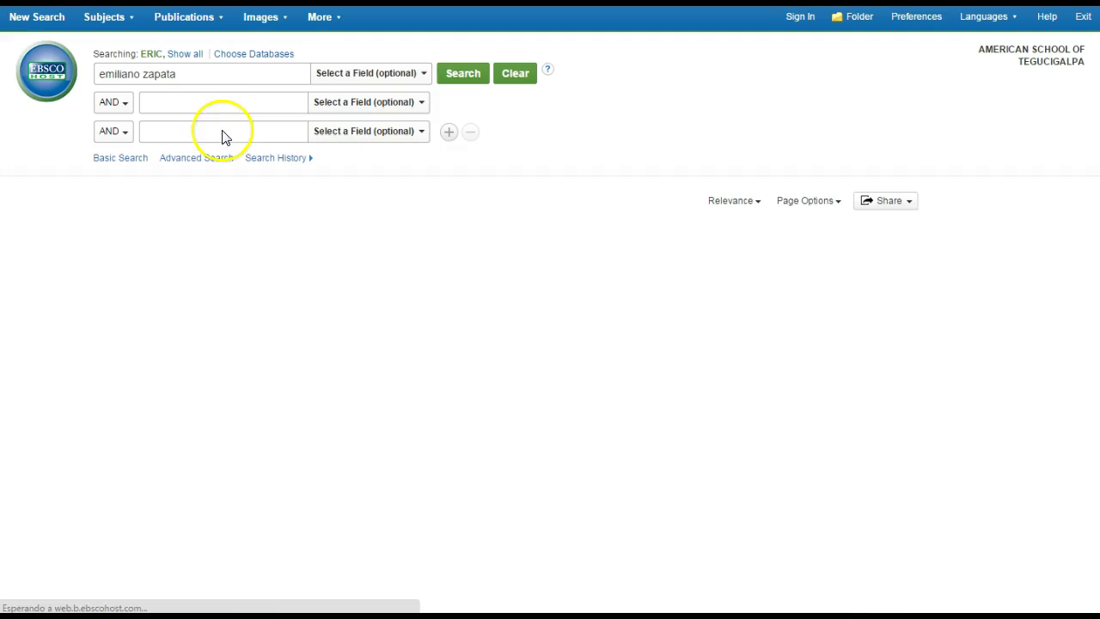
{"action": "scroll", "coordinate": [403, 327], "scroll_direction": "down", "scroll_amount": 2}
{"action": "scroll", "coordinate": [403, 326], "scroll_direction": "down", "scroll_amount": 4}
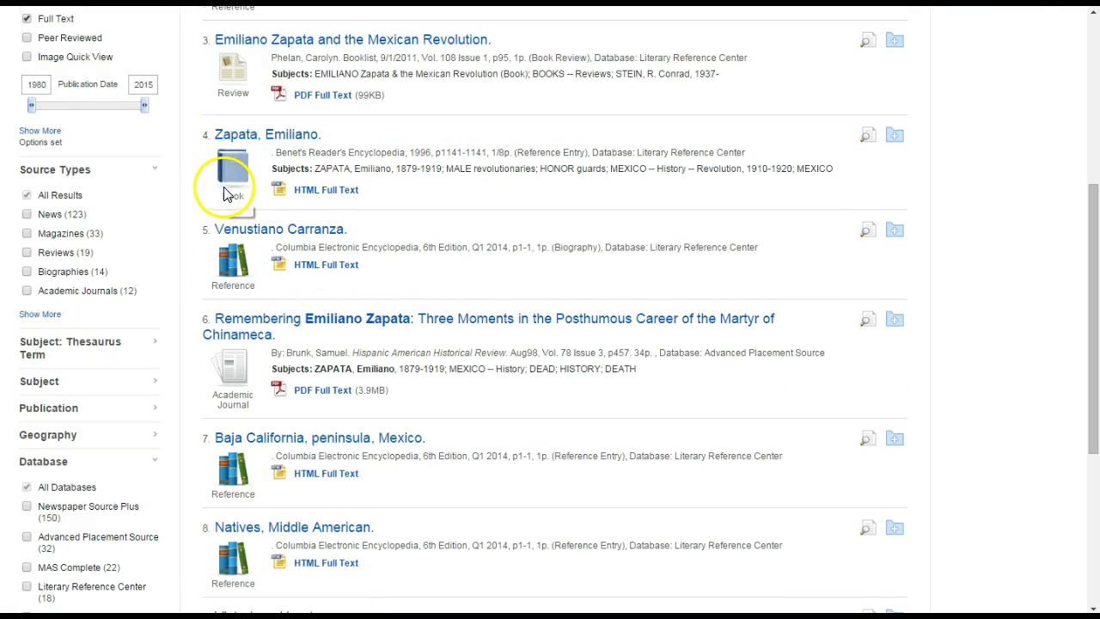
{"action": "scroll", "coordinate": [223, 193], "scroll_direction": "up", "scroll_amount": 1}
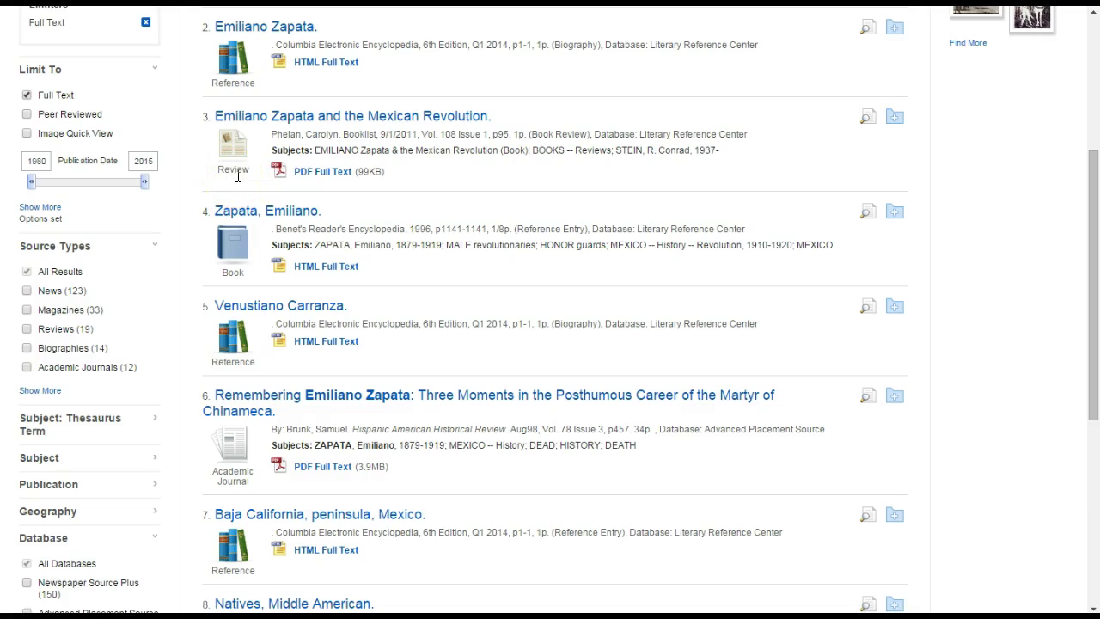
{"action": "scroll", "coordinate": [238, 175], "scroll_direction": "up", "scroll_amount": 2}
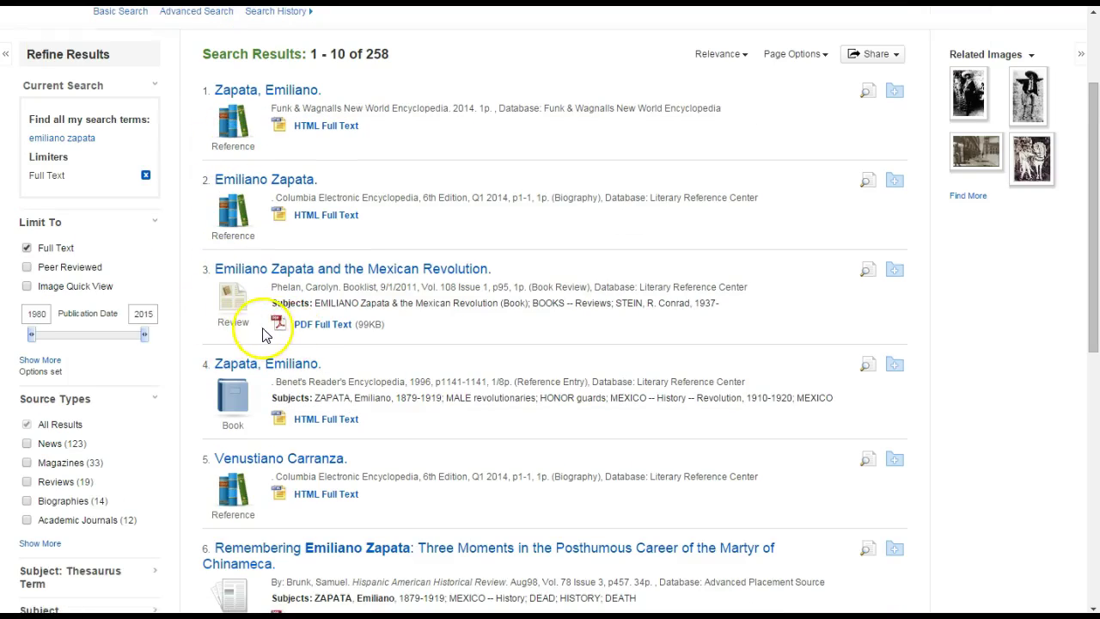
{"action": "scroll", "coordinate": [258, 326], "scroll_direction": "down", "scroll_amount": 1}
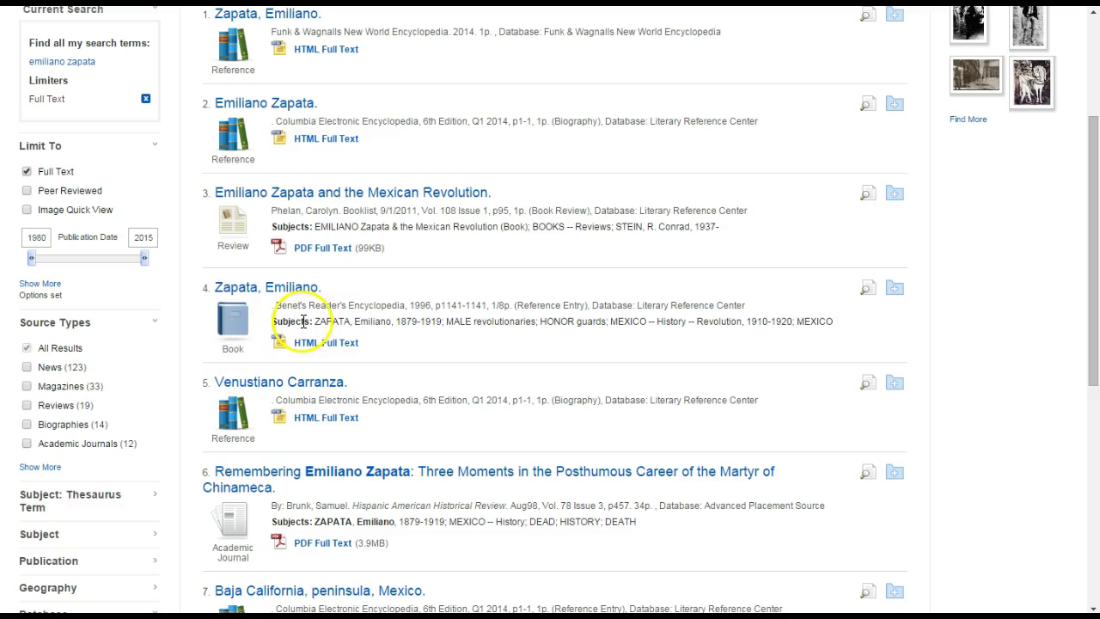
{"action": "left_click_drag", "start_coordinate": [346, 306], "coordinate": [407, 306]}
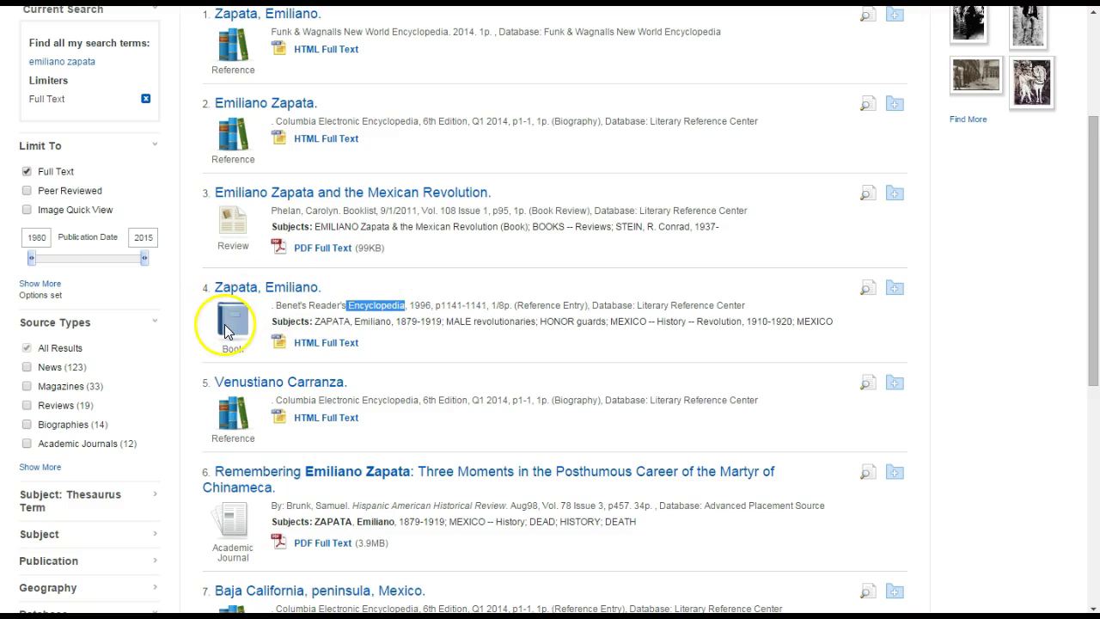
{"action": "scroll", "coordinate": [227, 327], "scroll_direction": "up", "scroll_amount": 1}
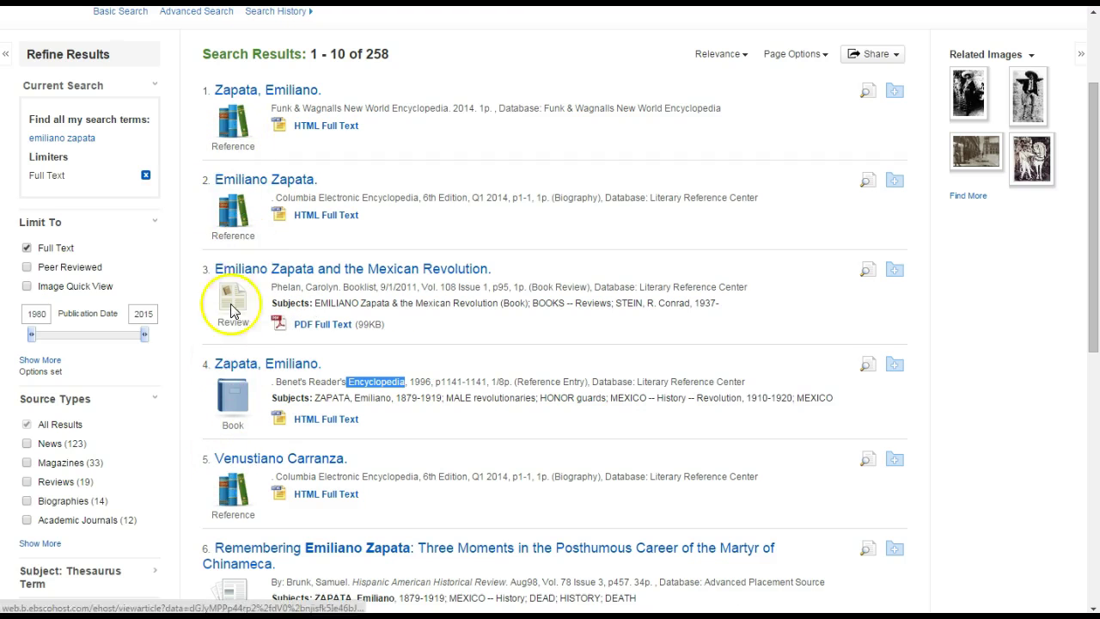
{"action": "scroll", "coordinate": [245, 422], "scroll_direction": "down", "scroll_amount": 1}
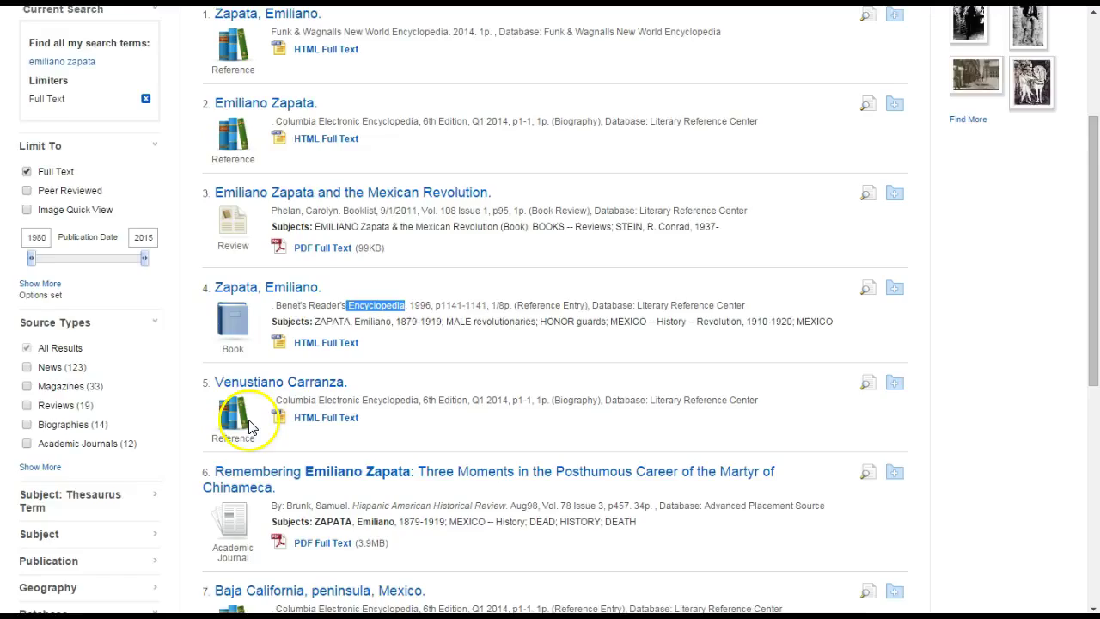
{"action": "scroll", "coordinate": [249, 428], "scroll_direction": "down", "scroll_amount": 1}
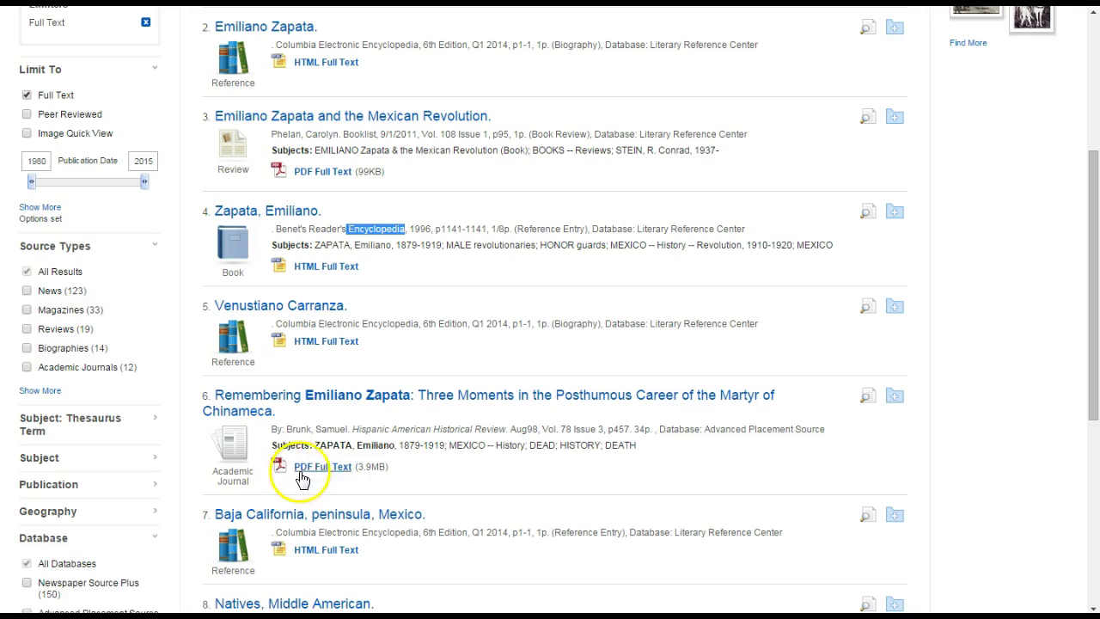
Step: Open the academic journal article "Remembering Emiliano Zapata: Three Moments in the Posthumous Career of the Martyr of Chinameca" and display its PDF full text
{"action": "triple_click", "coordinate": [266, 491]}
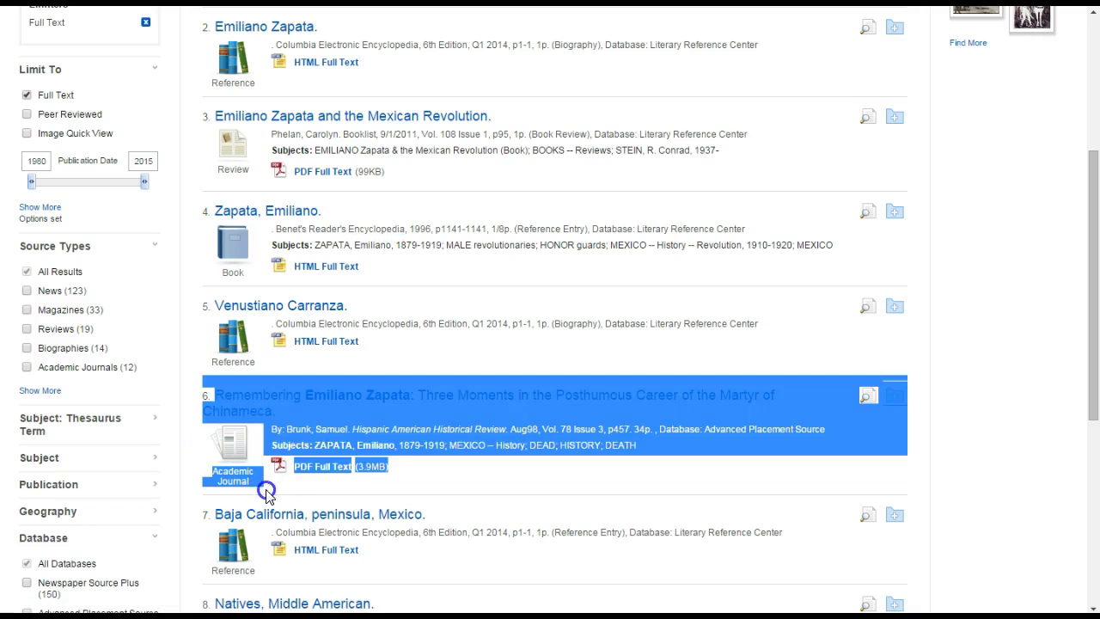
{"action": "left_click", "coordinate": [311, 439]}
{"action": "left_click", "coordinate": [285, 400]}
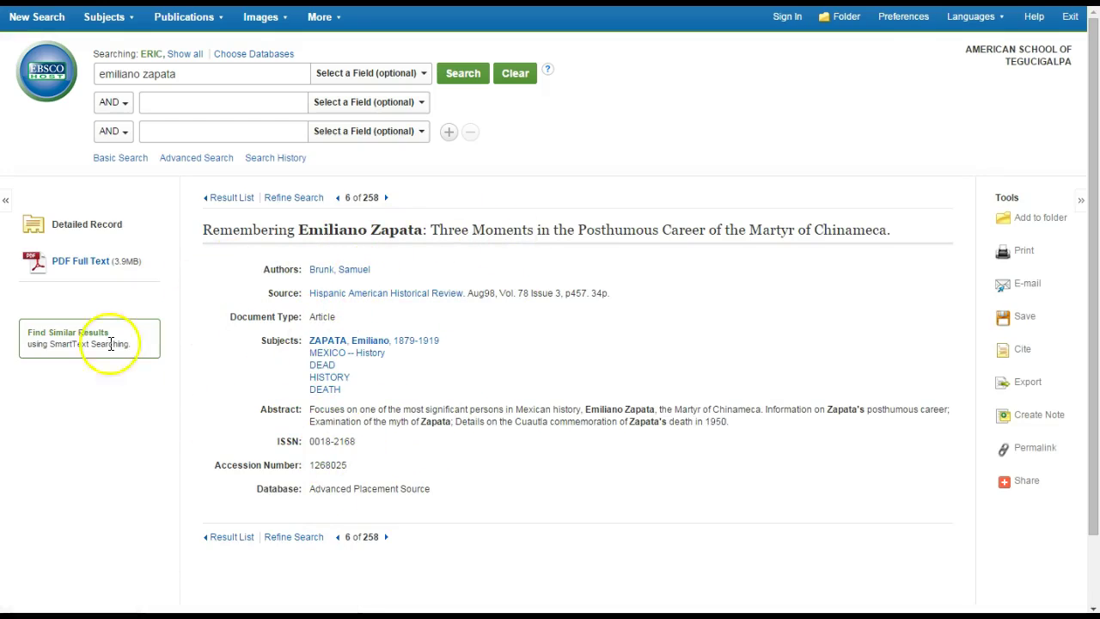
{"action": "left_click", "coordinate": [63, 272]}
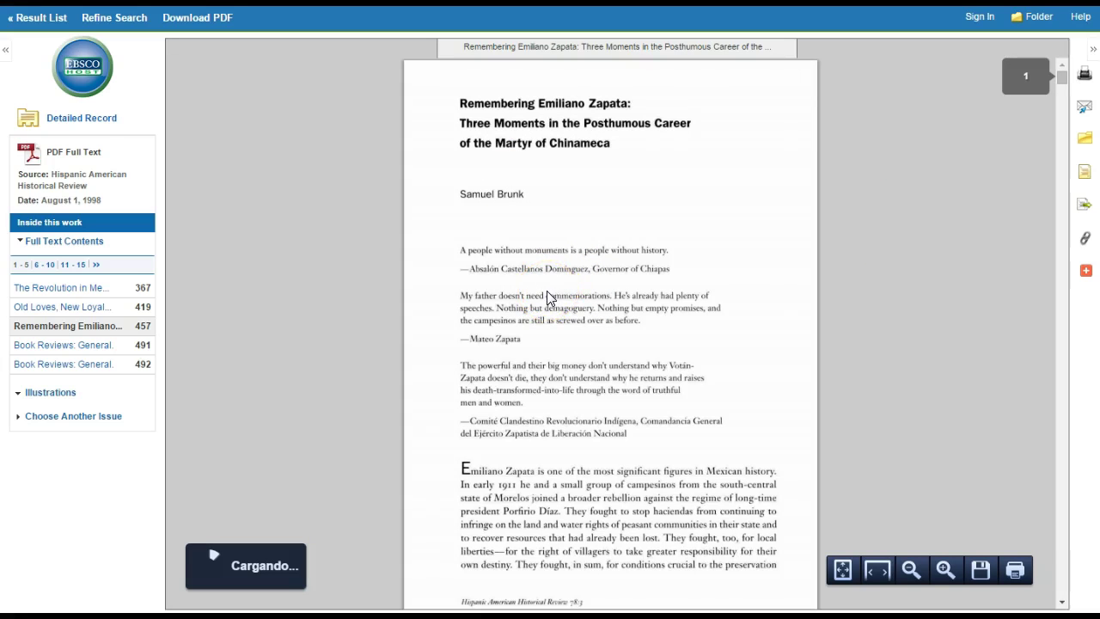
Step: Display the article's permalink and select the full URL
{"action": "left_click", "coordinate": [1085, 245]}
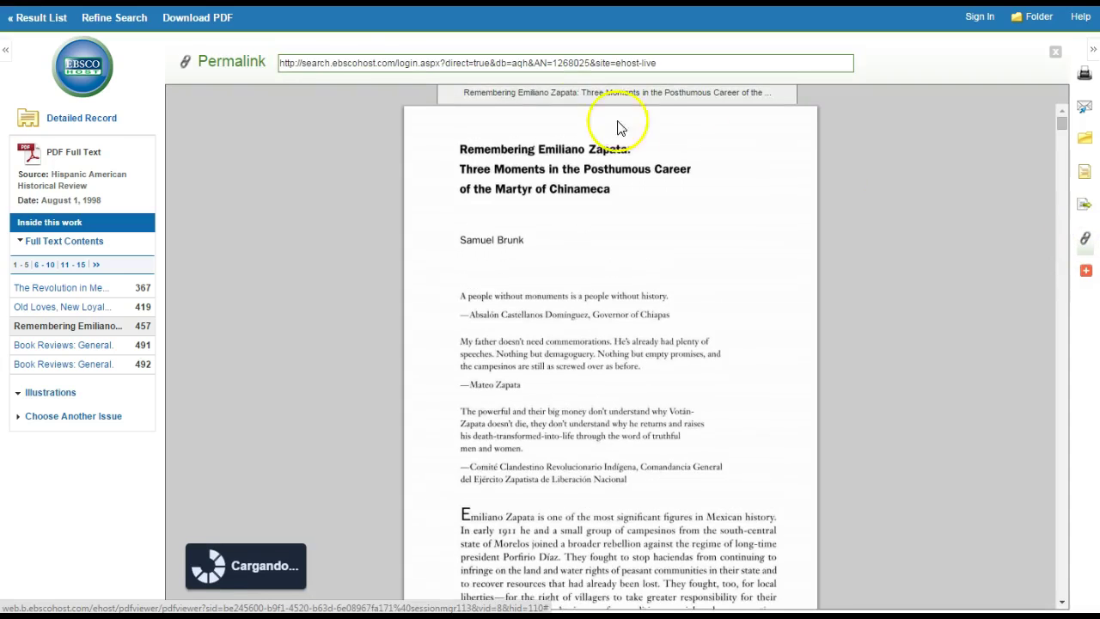
{"action": "left_click", "coordinate": [336, 62]}
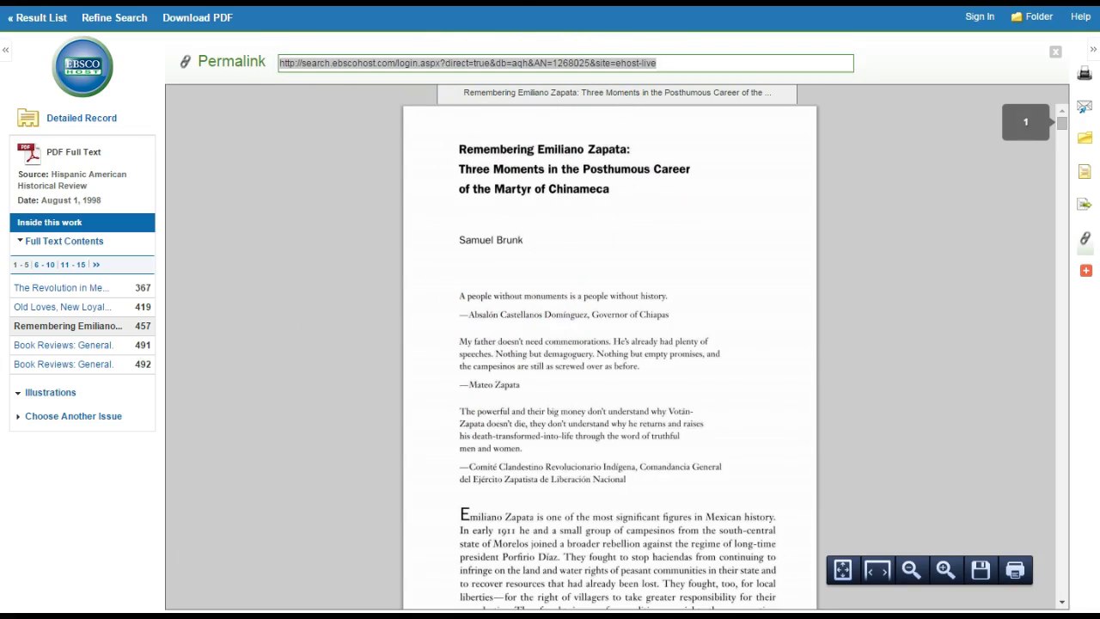
{"action": "left_click", "coordinate": [611, 62]}
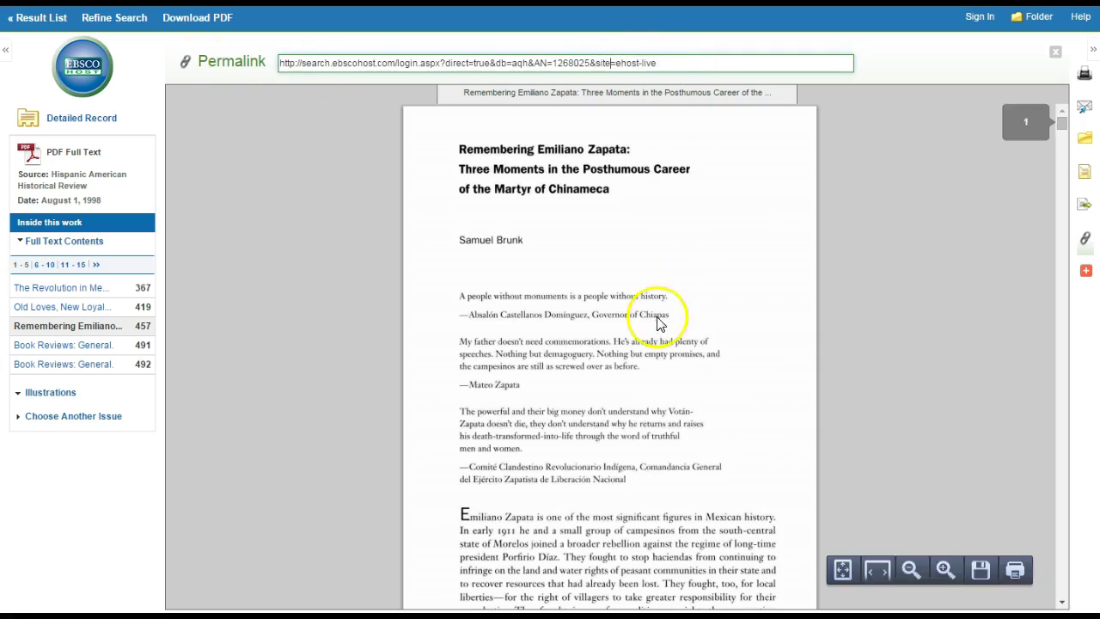
{"action": "left_click", "coordinate": [733, 319]}
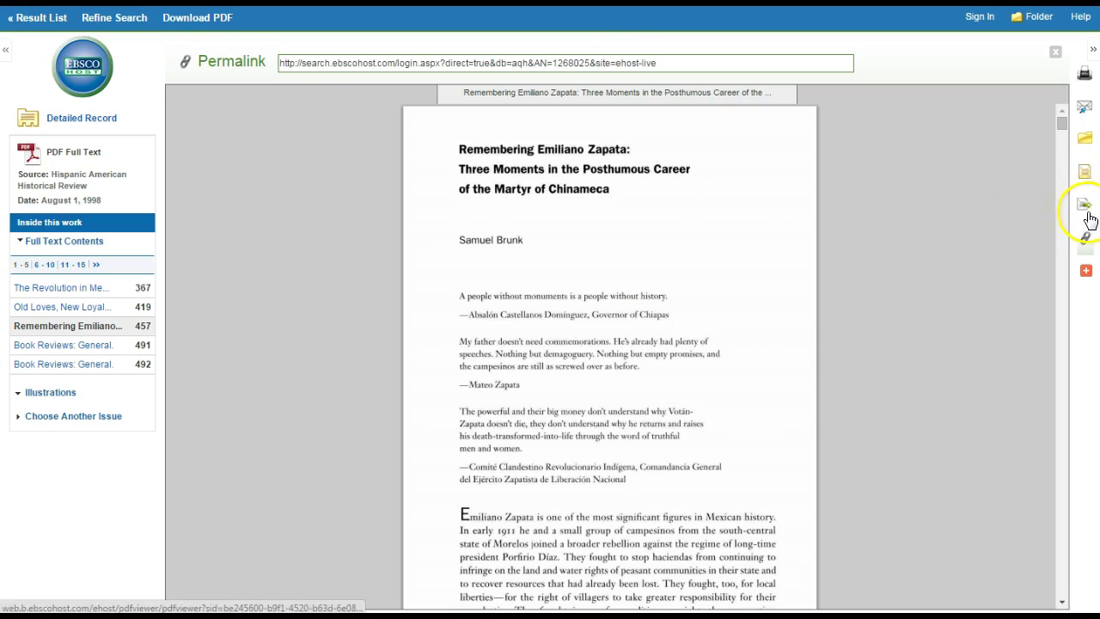
Step: Review the article's ready-made citations in formats such as AMA, APA, Harvard, MLA and Vancouver/ICMJE, and close the citation view
{"action": "left_click", "coordinate": [1086, 173]}
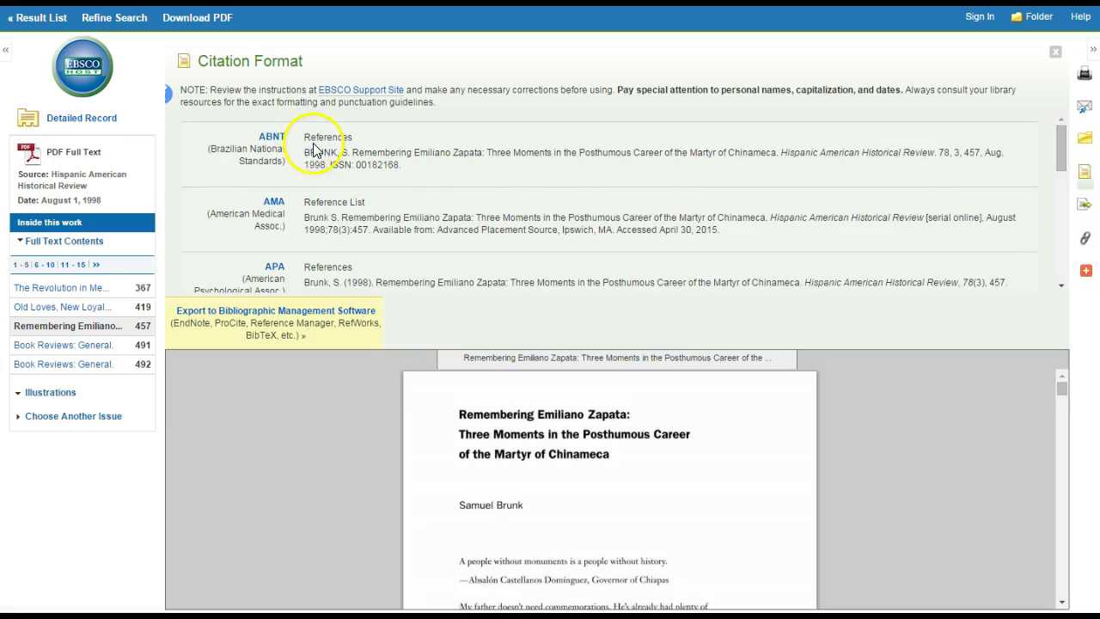
{"action": "scroll", "coordinate": [409, 252], "scroll_direction": "down", "scroll_amount": 5}
{"action": "scroll", "coordinate": [432, 241], "scroll_direction": "down", "scroll_amount": 3}
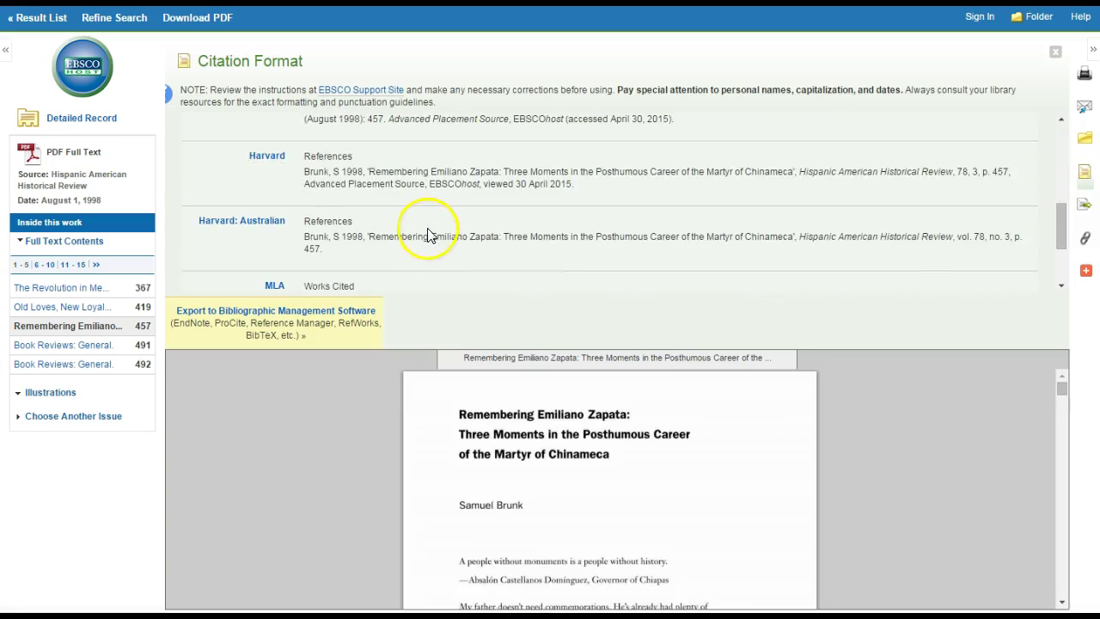
{"action": "scroll", "coordinate": [422, 227], "scroll_direction": "up", "scroll_amount": 8}
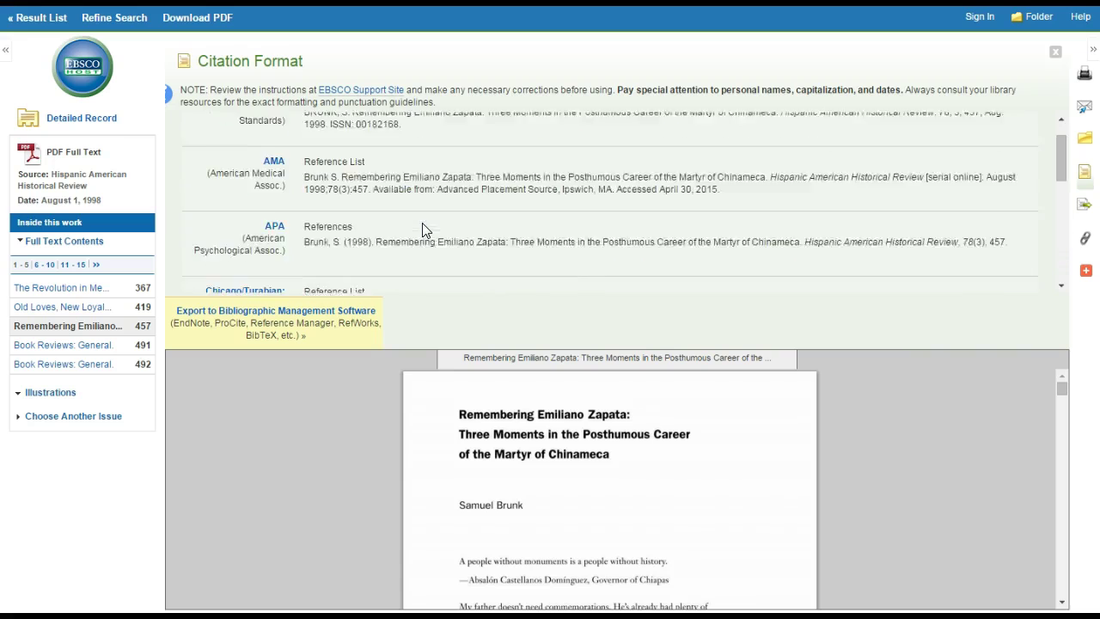
{"action": "scroll", "coordinate": [374, 184], "scroll_direction": "down", "scroll_amount": 8}
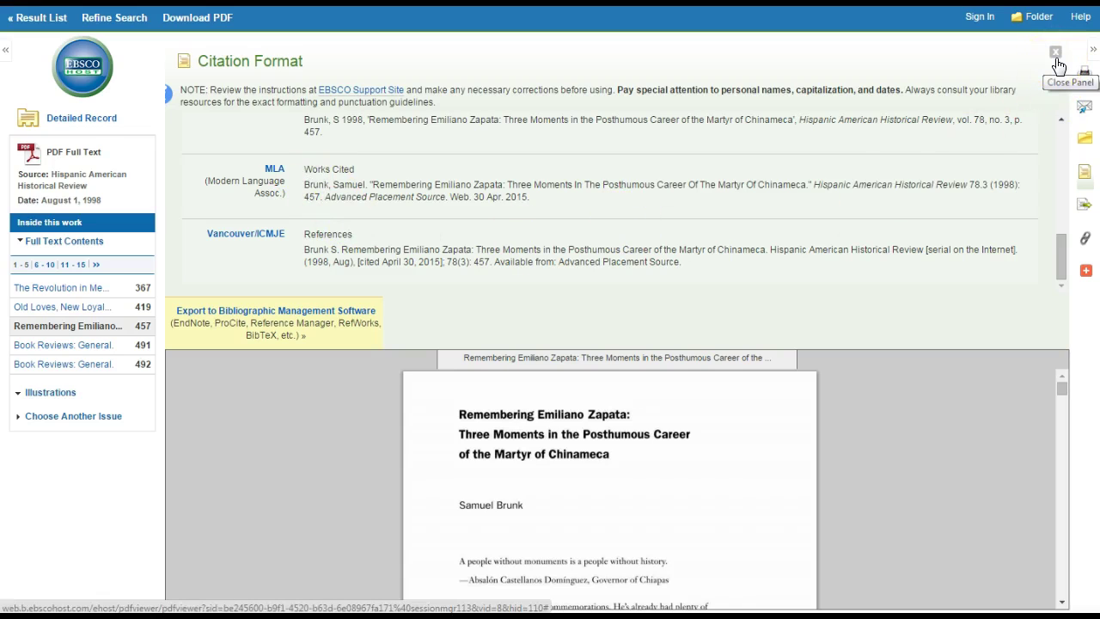
{"action": "left_click", "coordinate": [1056, 53]}
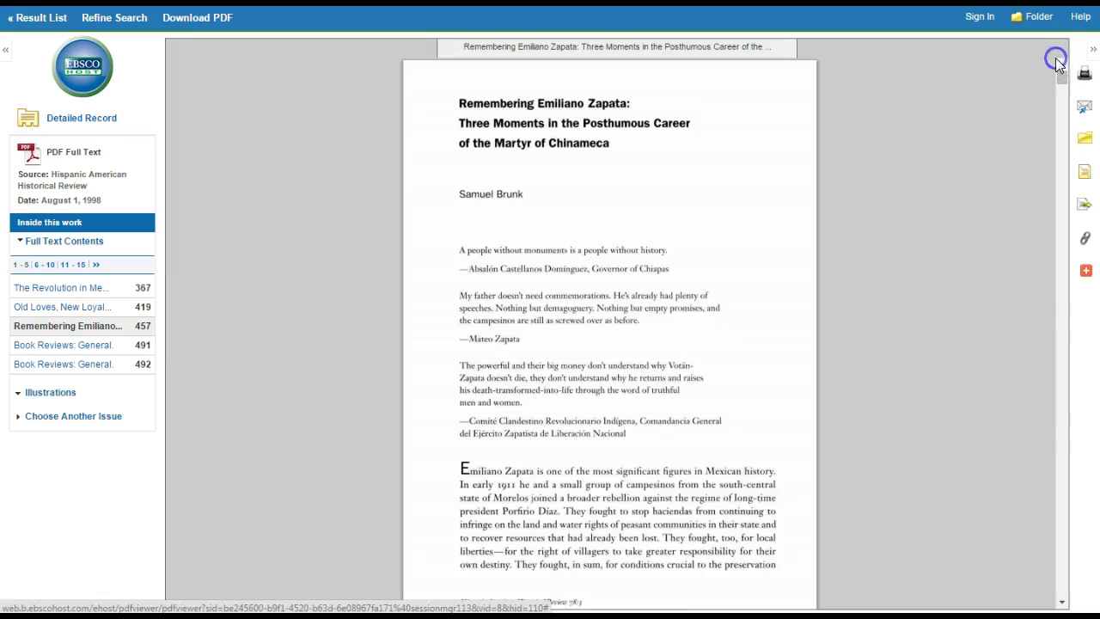
Step: Add the article to the folder and open the folder's contents
{"action": "left_click", "coordinate": [1085, 143]}
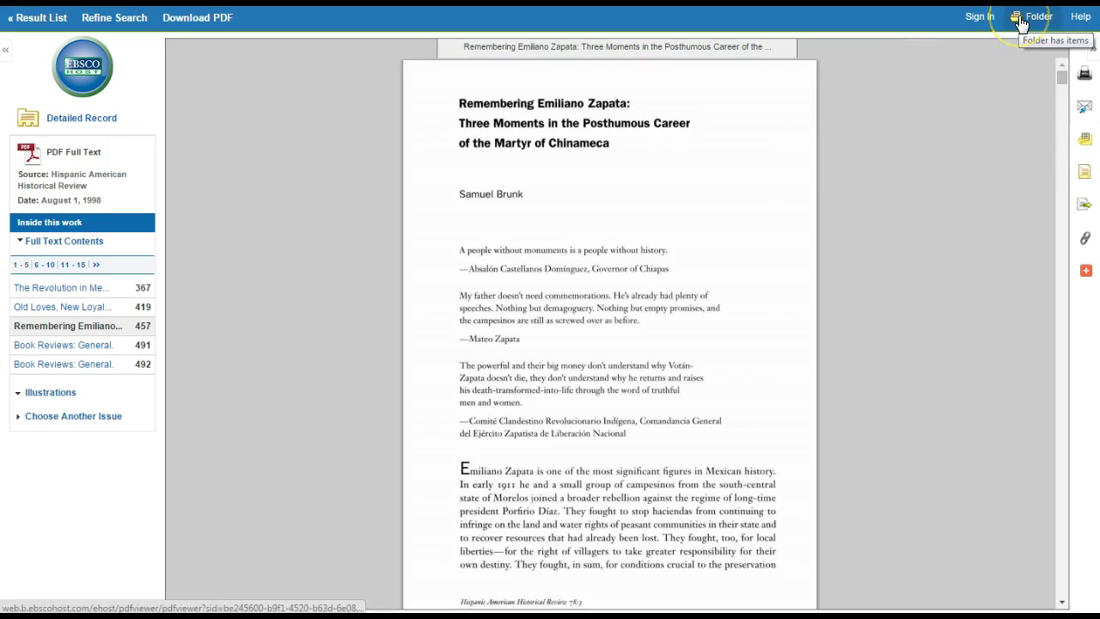
{"action": "left_click", "coordinate": [768, 164]}
{"action": "left_click", "coordinate": [1036, 19]}
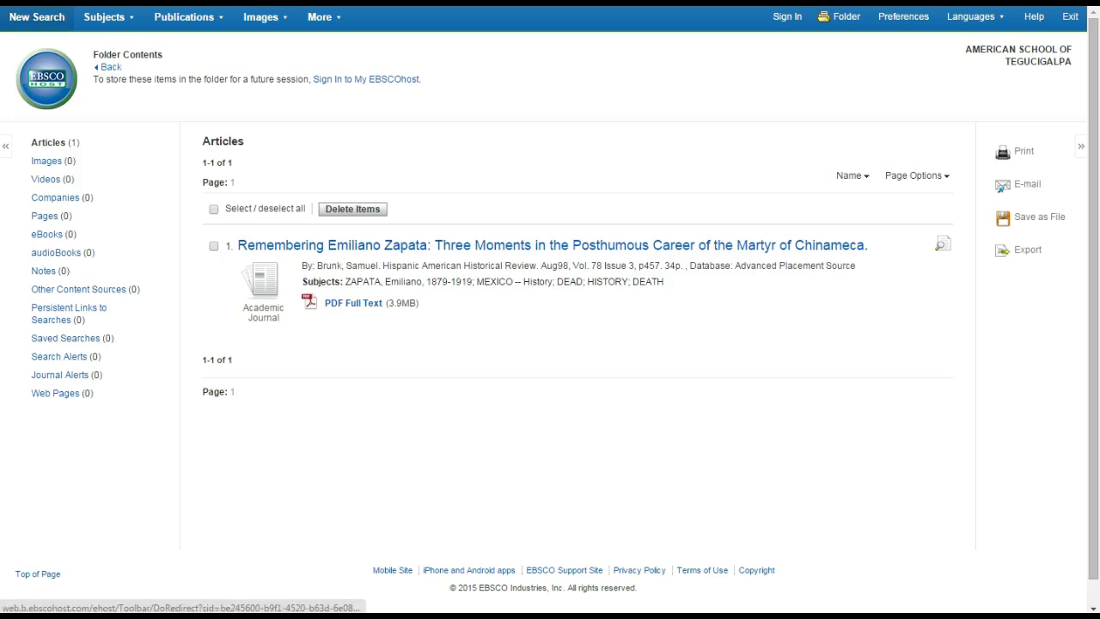
{"action": "left_click", "coordinate": [104, 14]}
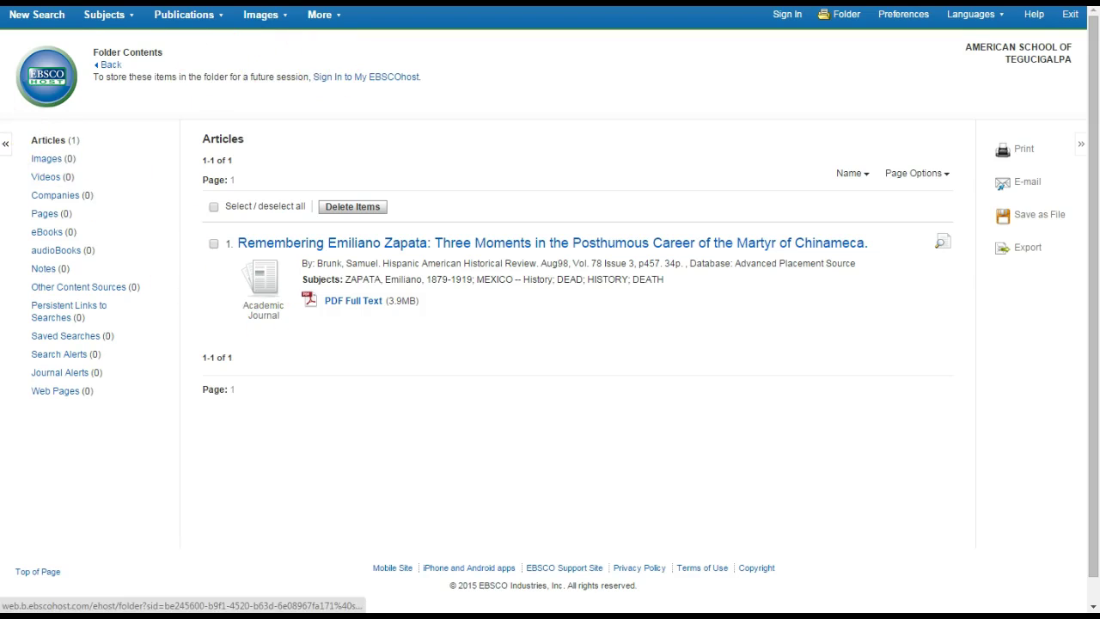
{"action": "left_click", "coordinate": [5, 145]}
{"action": "left_click", "coordinate": [6, 148]}
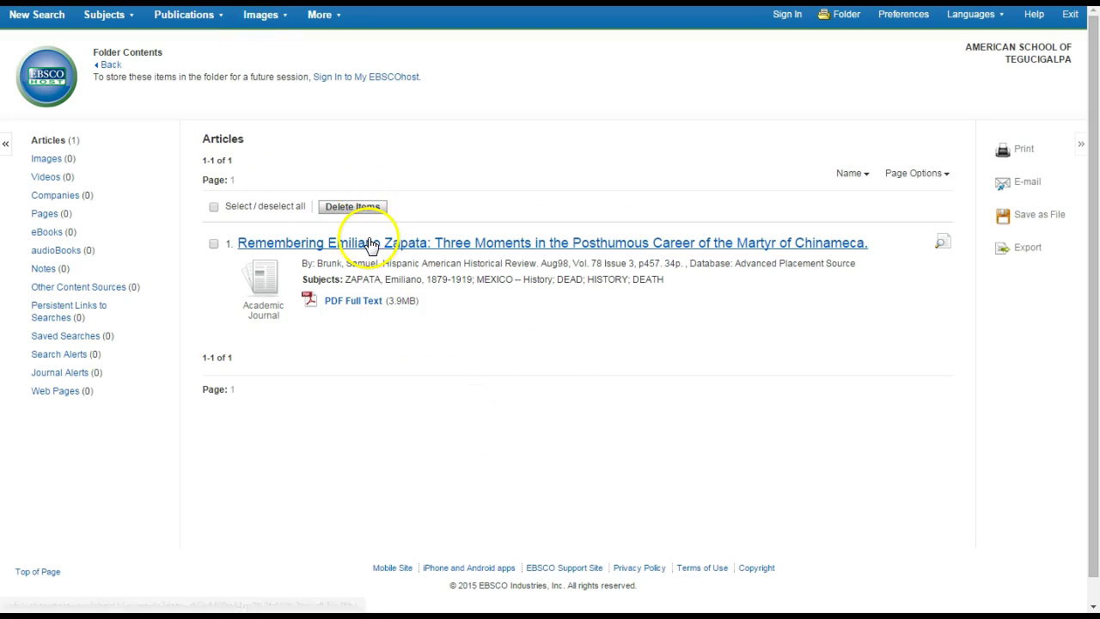
Step: Open the saved Zapata article from the folder, display its PDF full text and start the PDF download
{"action": "left_click", "coordinate": [369, 243]}
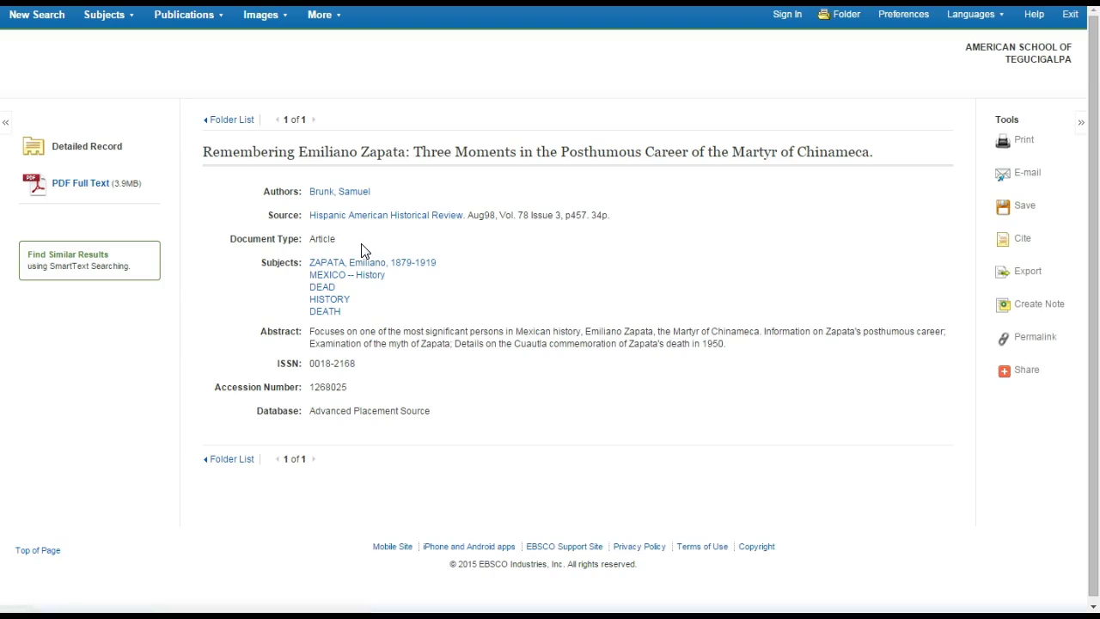
{"action": "left_click", "coordinate": [77, 182]}
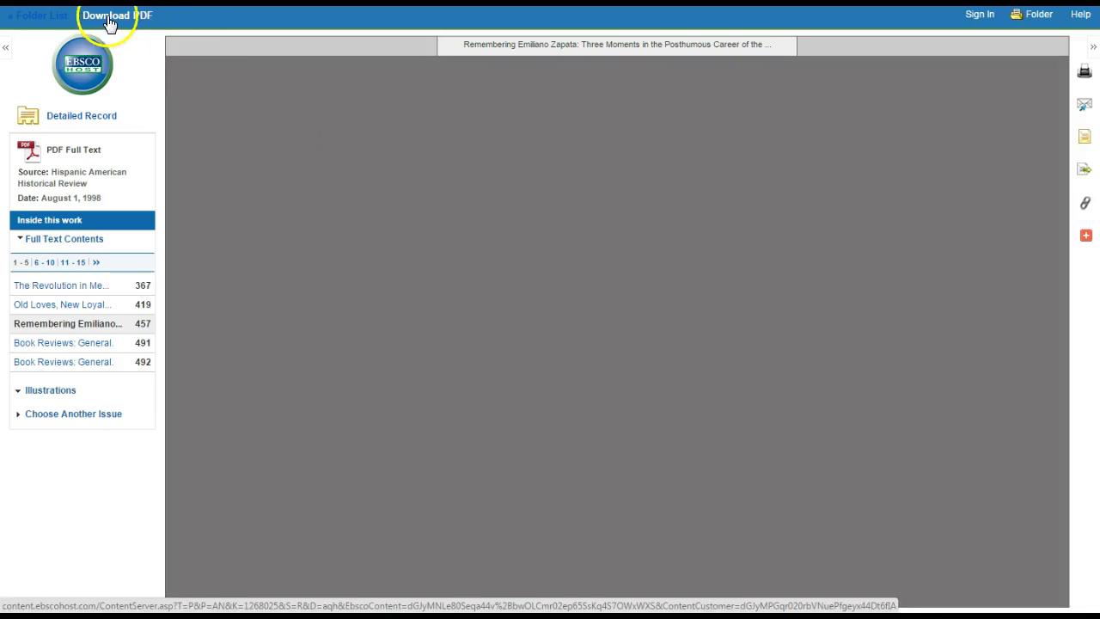
{"action": "left_click", "coordinate": [140, 25]}
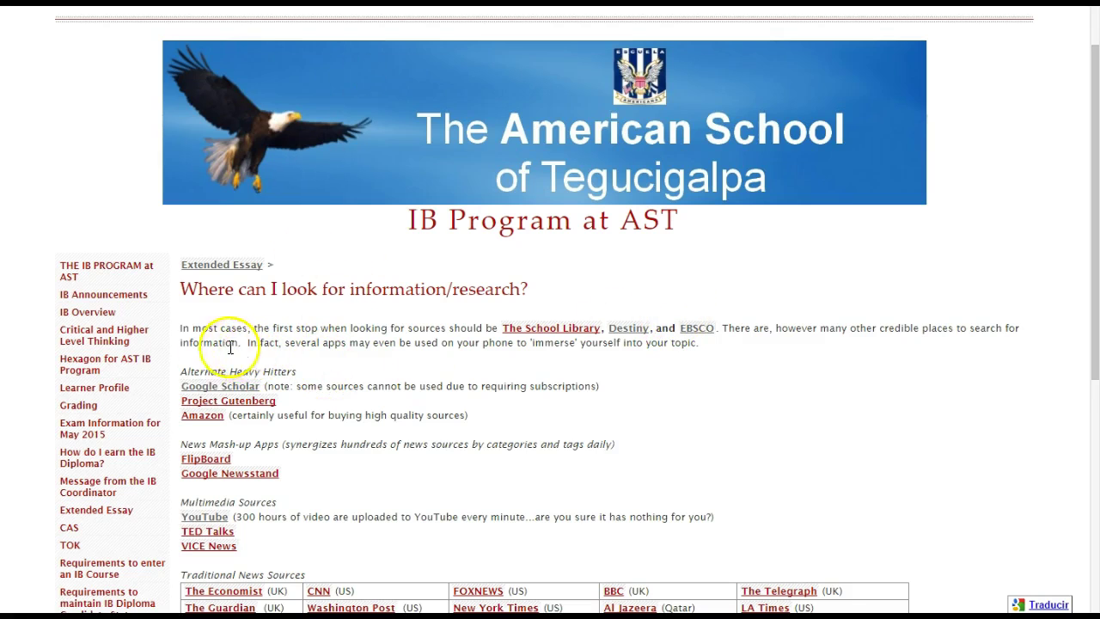
Step: Switch to Google Scholar from the school's research page and search articles for "emiliano zapata", excluding patents and citations
{"action": "left_click", "coordinate": [218, 391]}
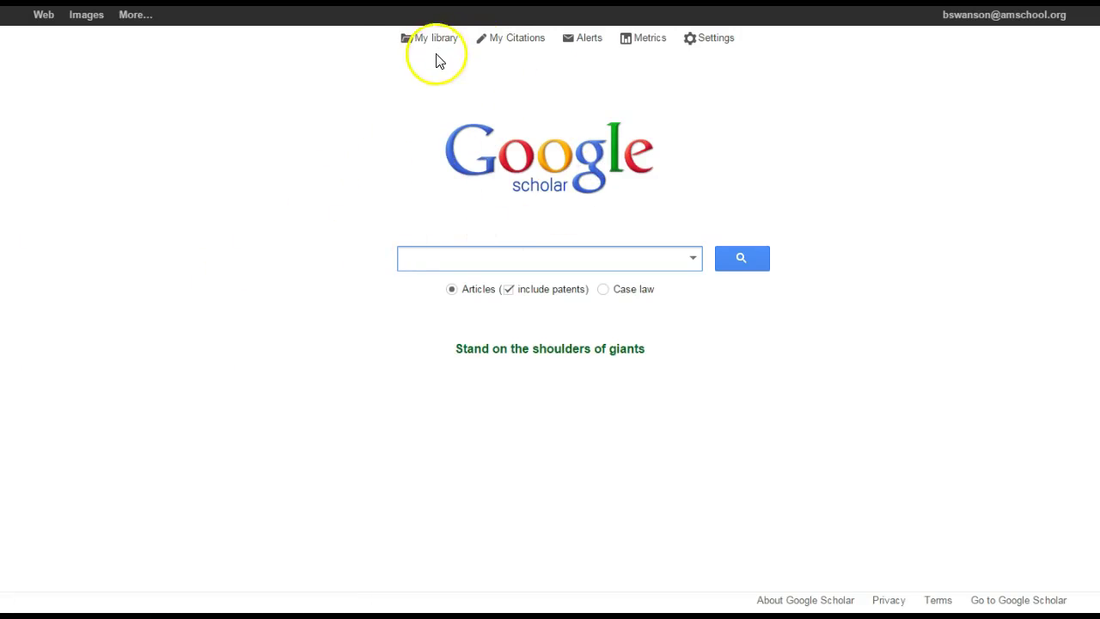
{"action": "left_click", "coordinate": [508, 289]}
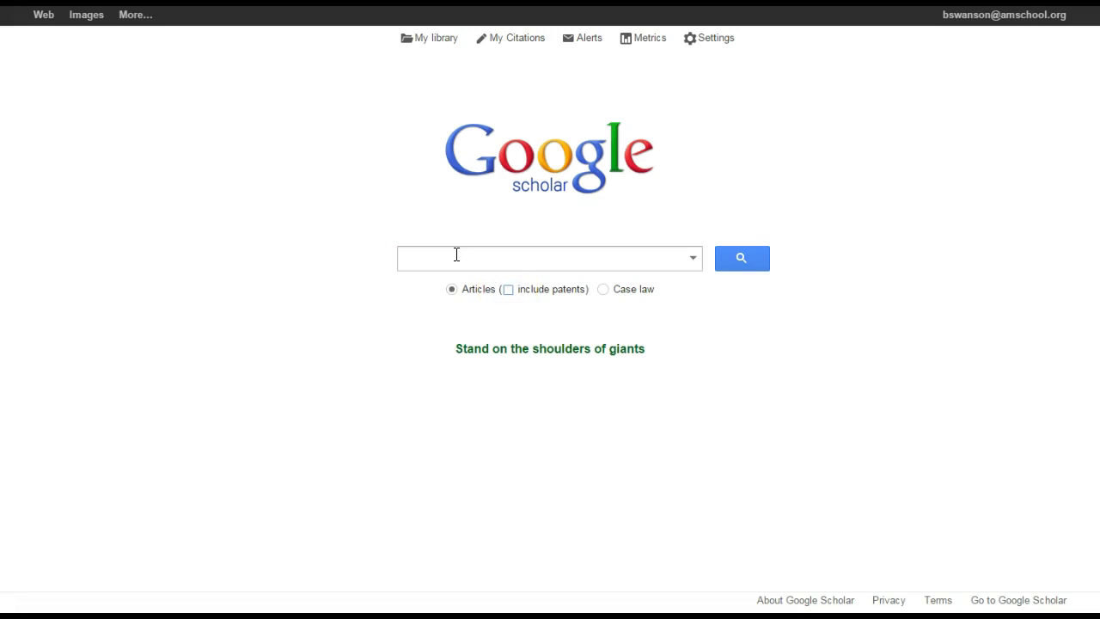
{"action": "left_click", "coordinate": [457, 258]}
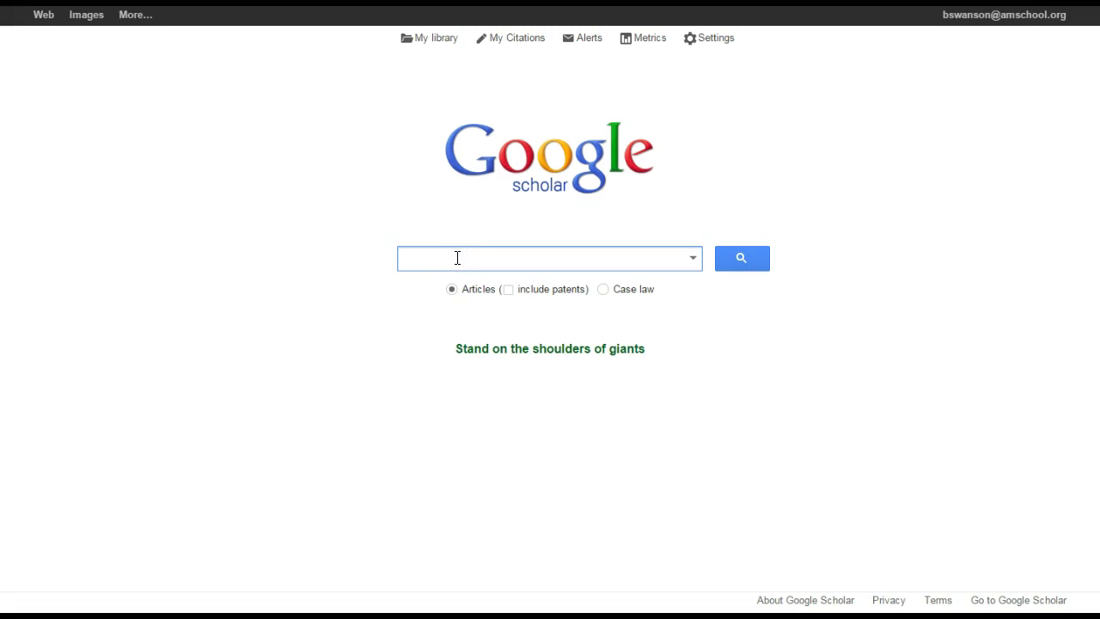
{"action": "type", "text": "emiliano z"}
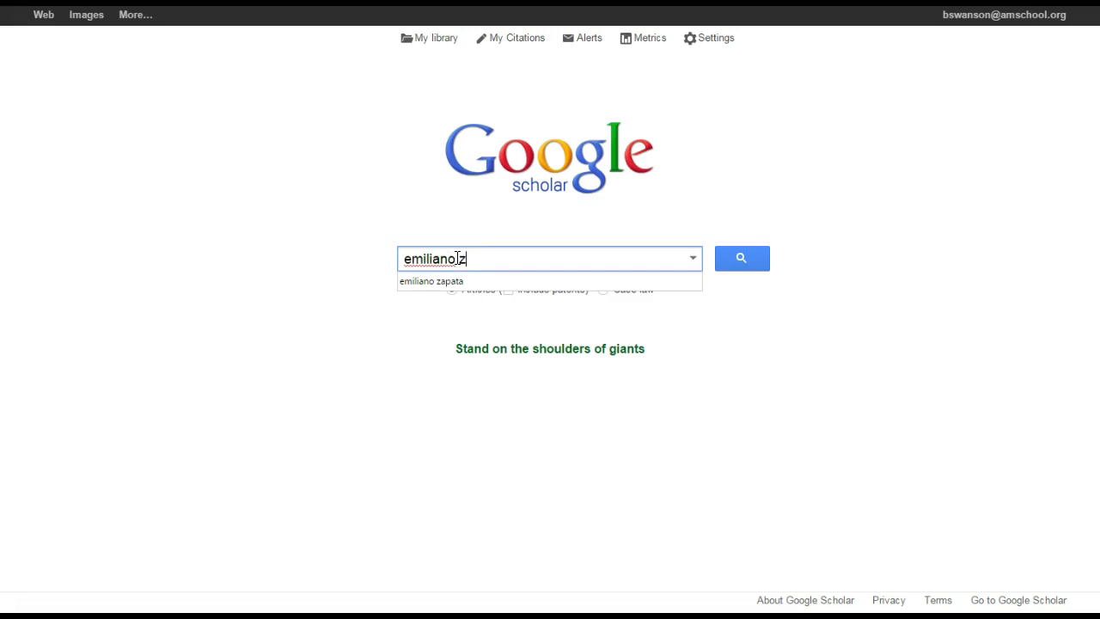
{"action": "type", "text": "apata"}
{"action": "left_click", "coordinate": [754, 264]}
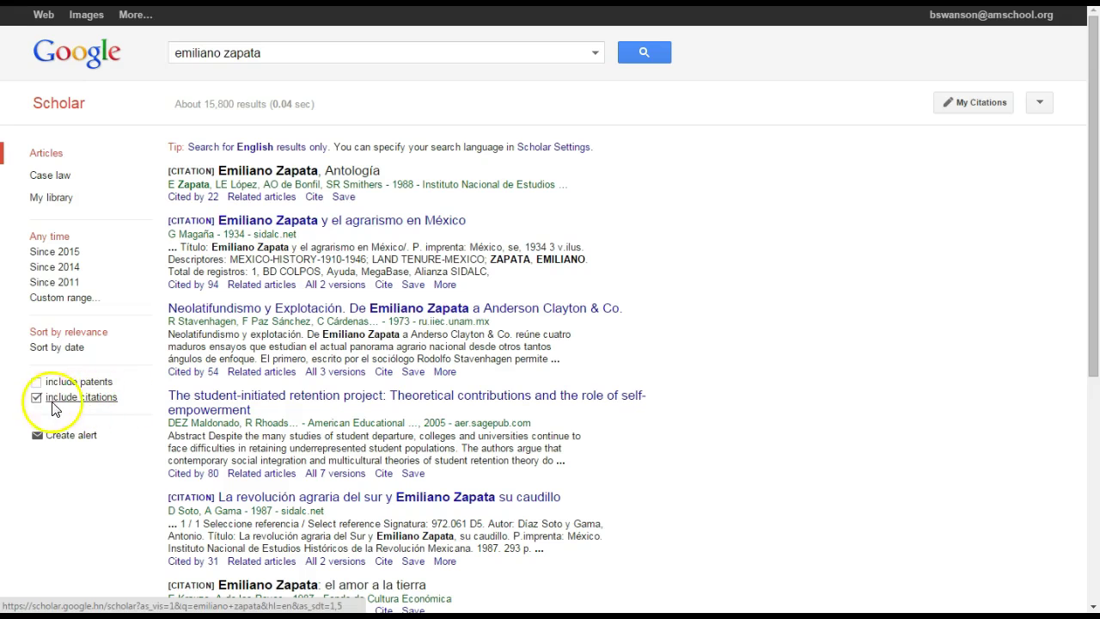
{"action": "left_click", "coordinate": [35, 399]}
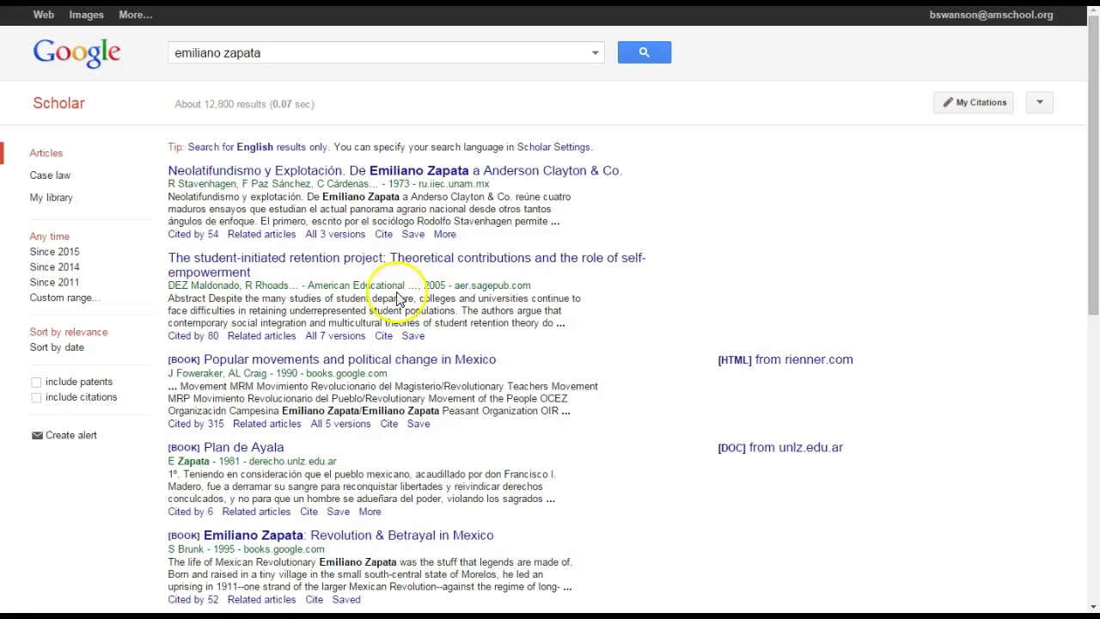
Step: Open the "Neolatifundismo y Explotación" result, examine its repository record and return to the Scholar results
{"action": "left_click", "coordinate": [206, 175]}
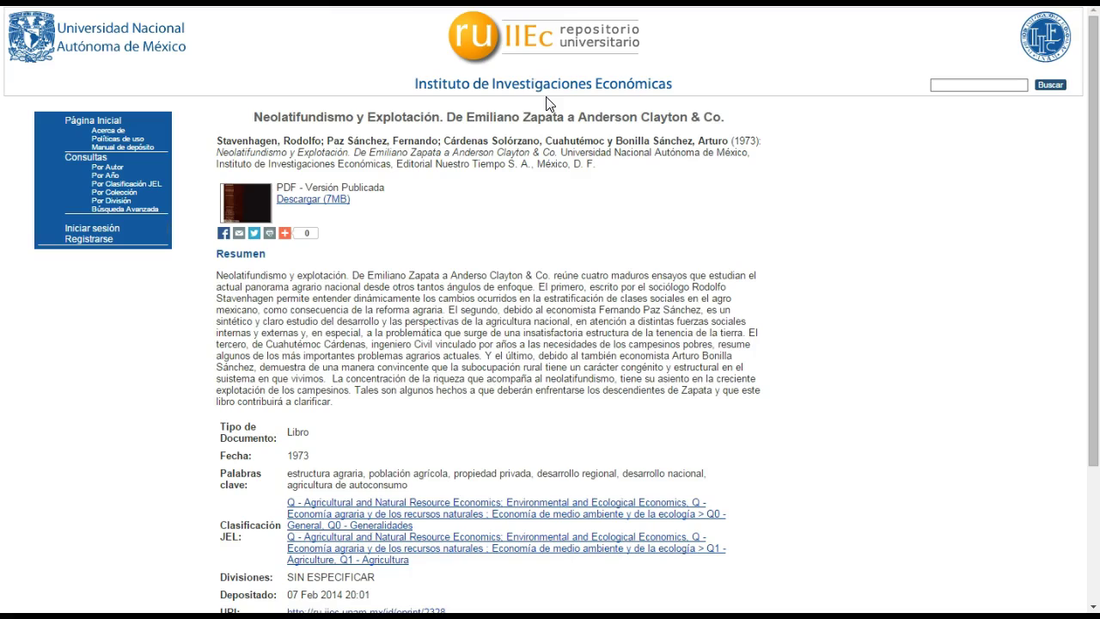
{"action": "scroll", "coordinate": [450, 308], "scroll_direction": "down", "scroll_amount": 3}
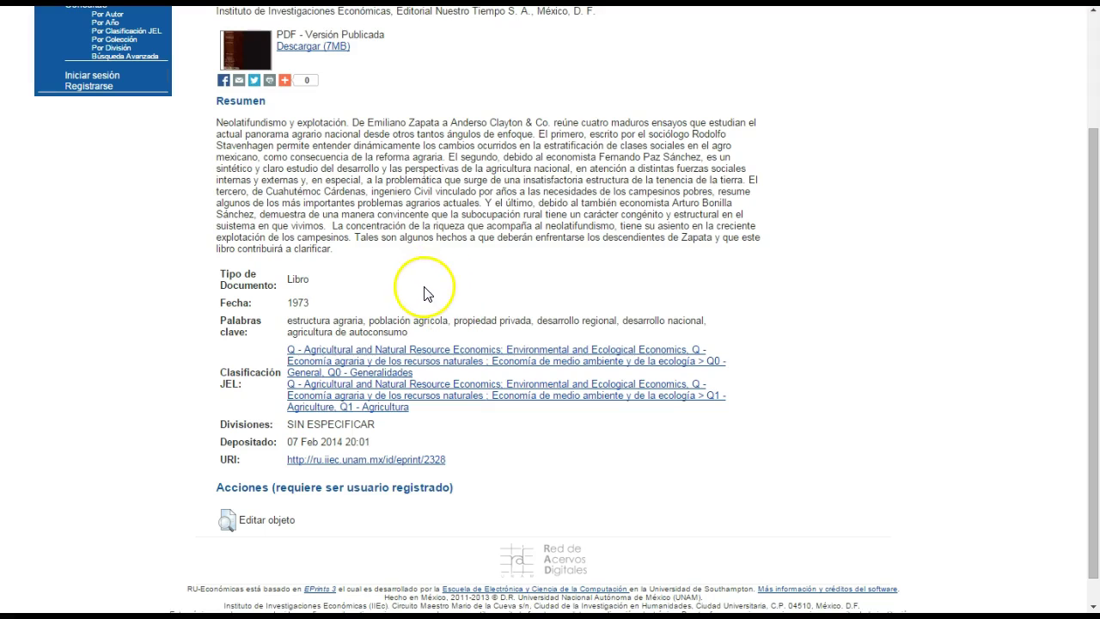
{"action": "scroll", "coordinate": [448, 277], "scroll_direction": "up", "scroll_amount": 3}
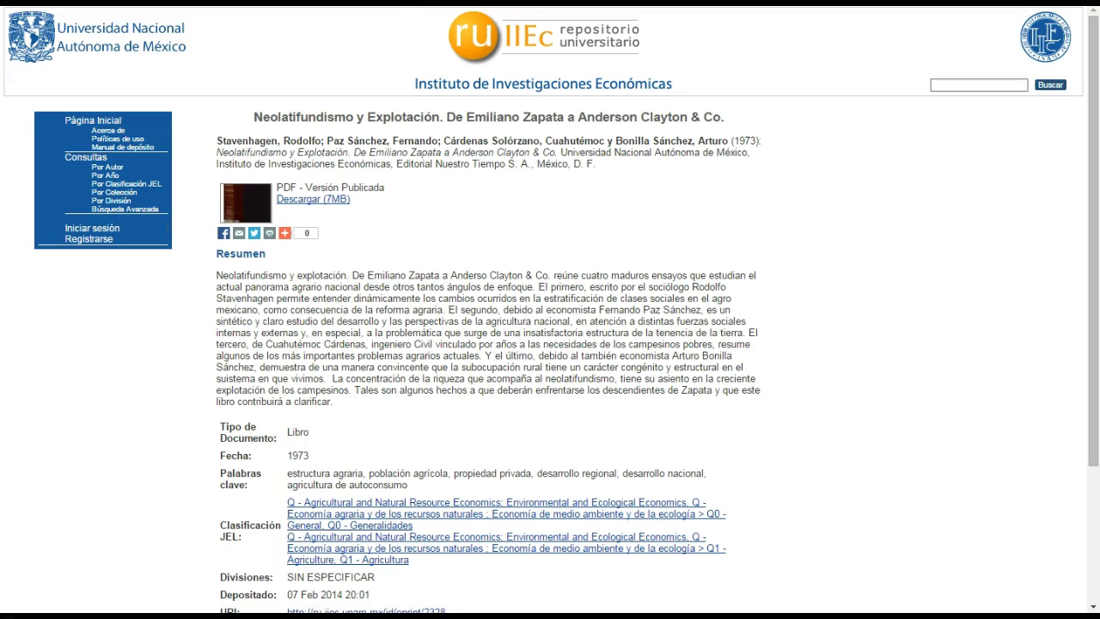
{"action": "key", "text": "alt+Left"}
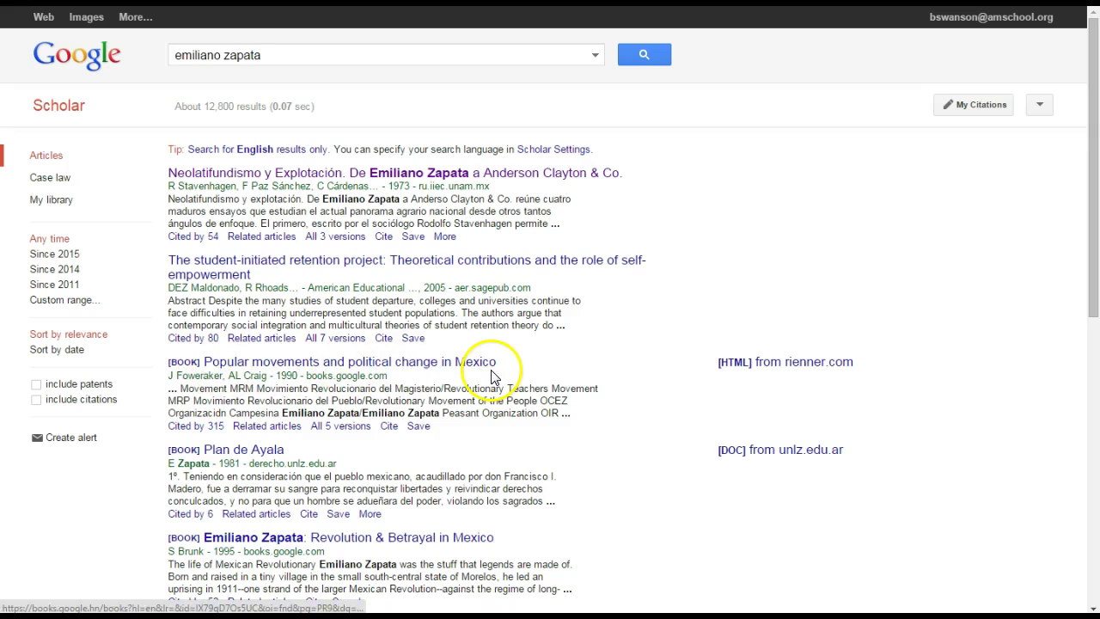
Step: Open "Popular movements and political change in Mexico" in Google Books, go through its "emiliano zapata" matches and return to the Scholar results
{"action": "left_click", "coordinate": [488, 370]}
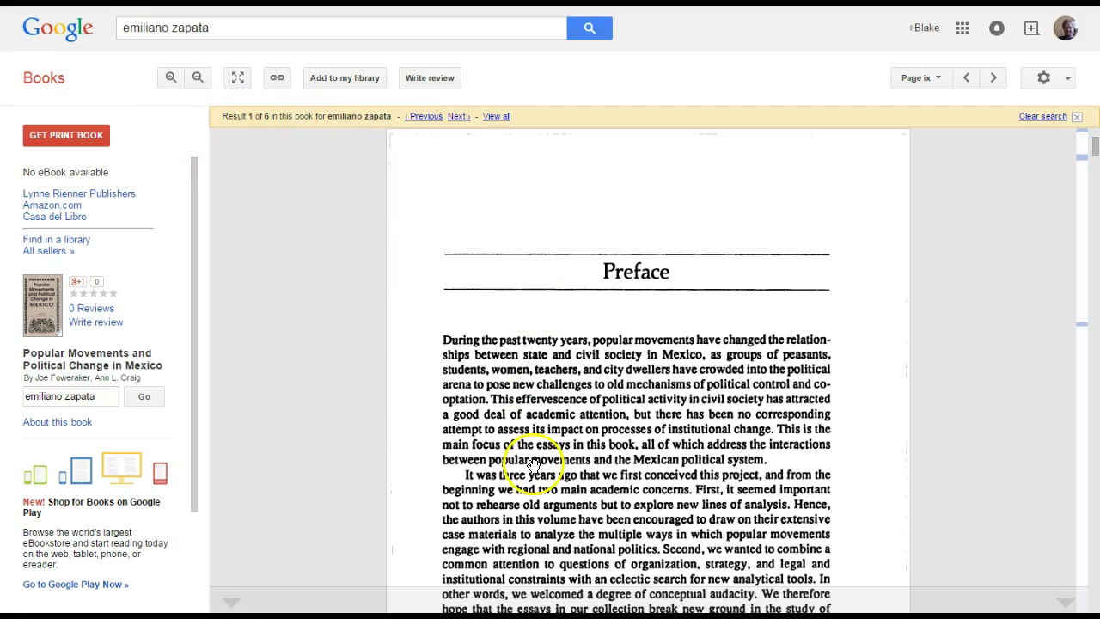
{"action": "left_click", "coordinate": [461, 117]}
{"action": "left_click", "coordinate": [462, 117]}
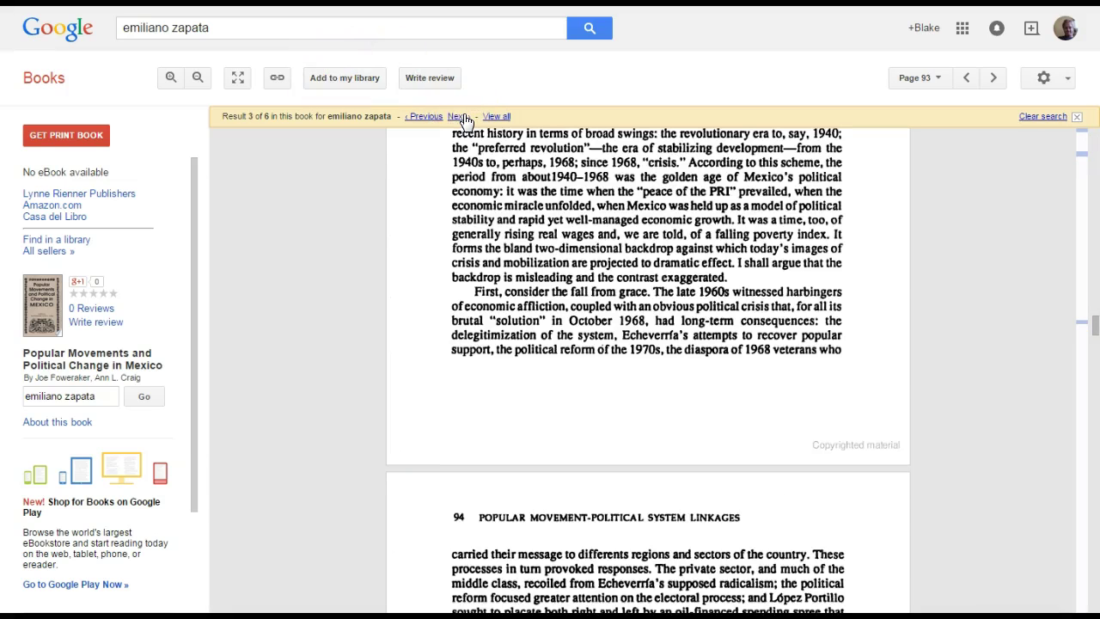
{"action": "left_click", "coordinate": [462, 117]}
{"action": "left_click", "coordinate": [462, 118]}
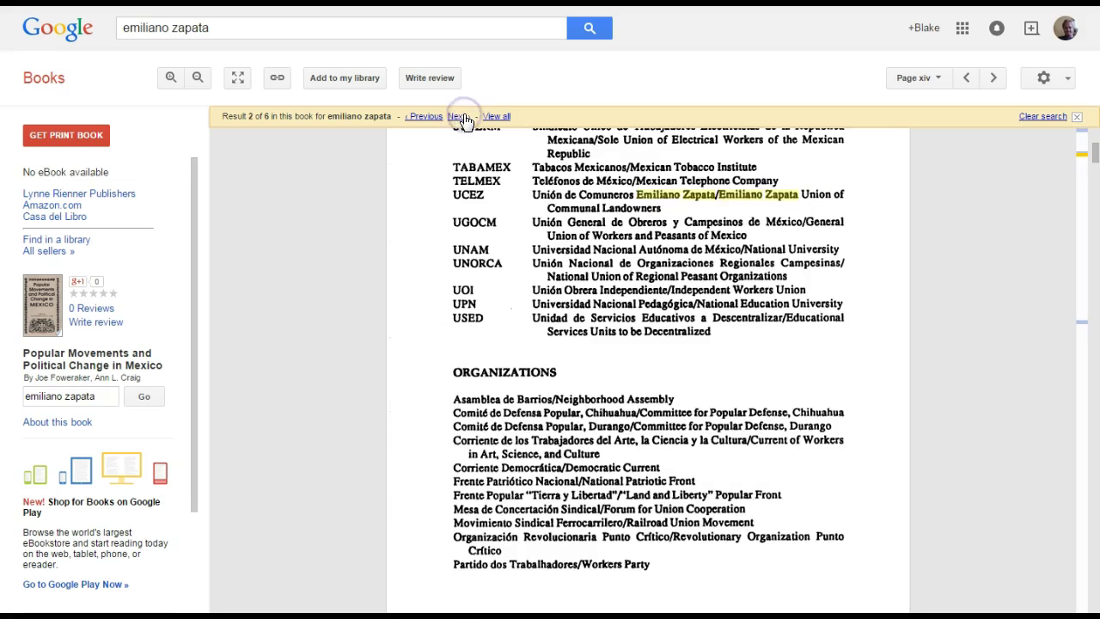
{"action": "left_click", "coordinate": [463, 117]}
{"action": "left_click", "coordinate": [462, 118]}
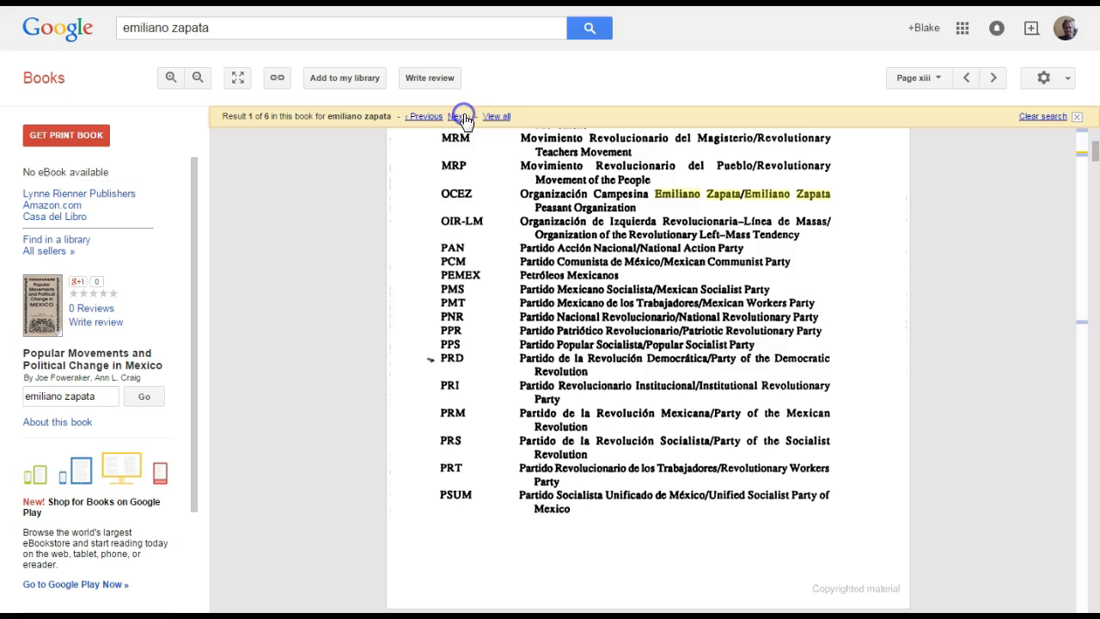
{"action": "left_click", "coordinate": [463, 118]}
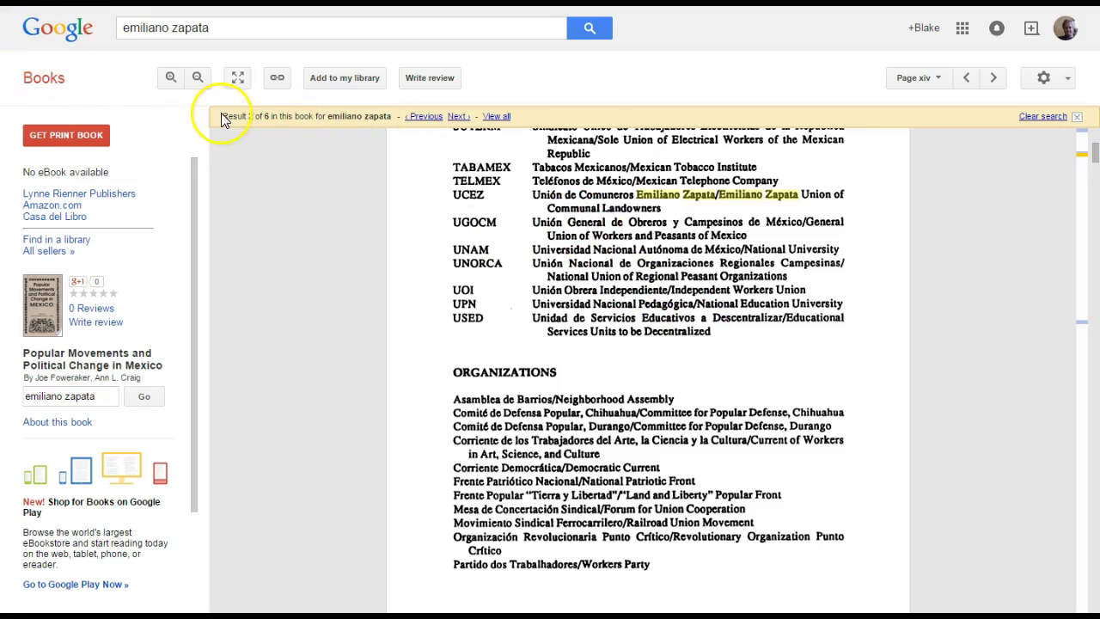
{"action": "right_click", "coordinate": [591, 87]}
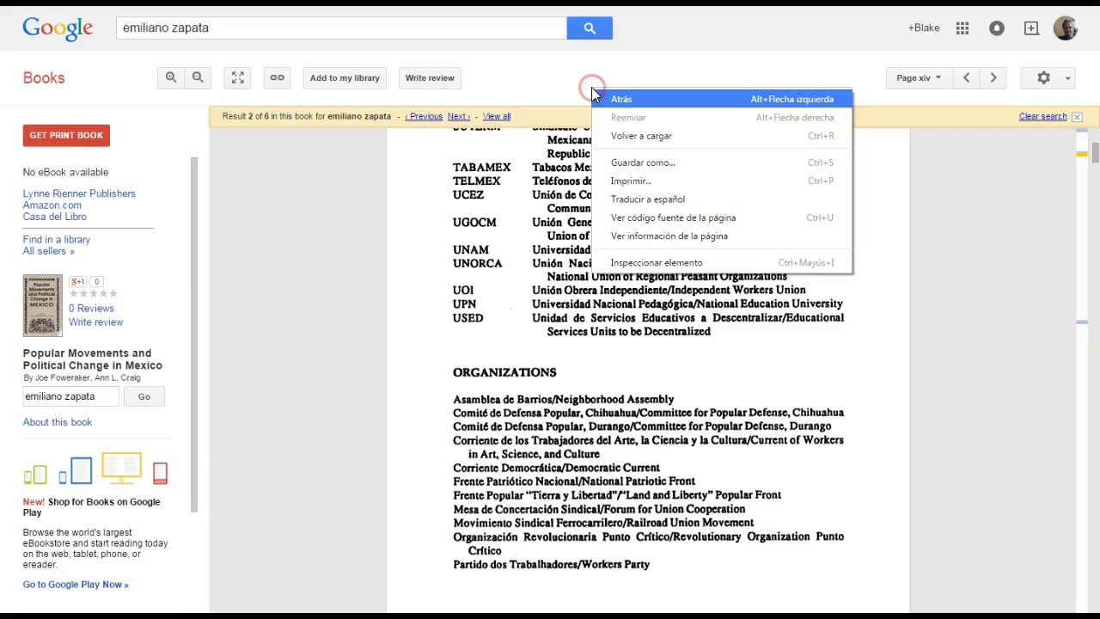
{"action": "left_click", "coordinate": [611, 98]}
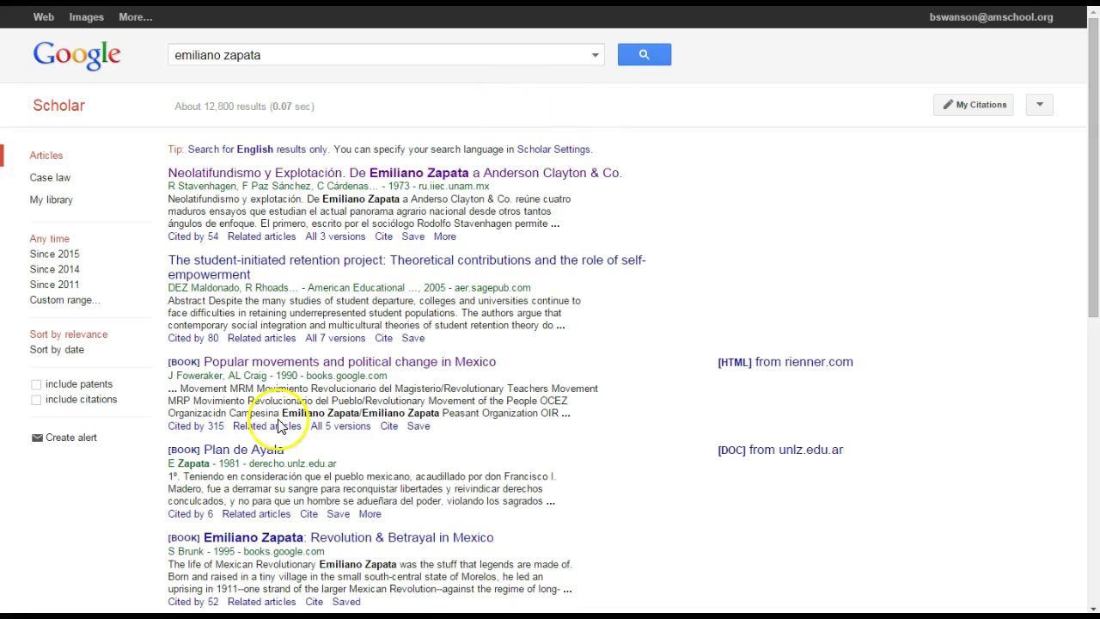
Step: Download the "Plan de Ayala" document, open it in Word with editing enabled to skim its text, and return to the Scholar results
{"action": "left_click", "coordinate": [264, 451]}
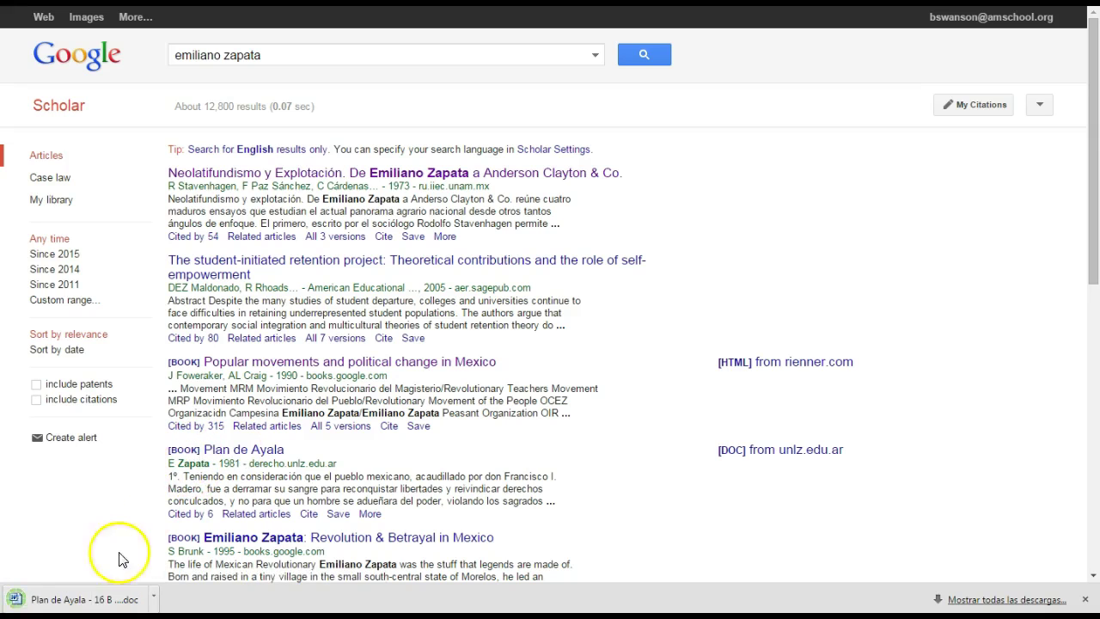
{"action": "left_click", "coordinate": [110, 601]}
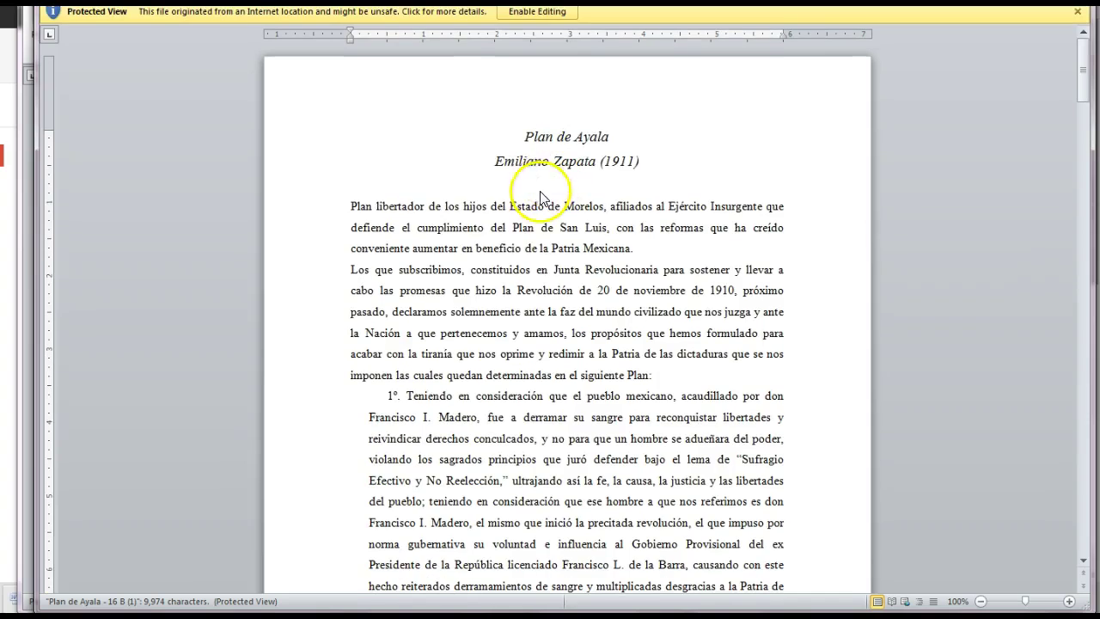
{"action": "left_click", "coordinate": [545, 12]}
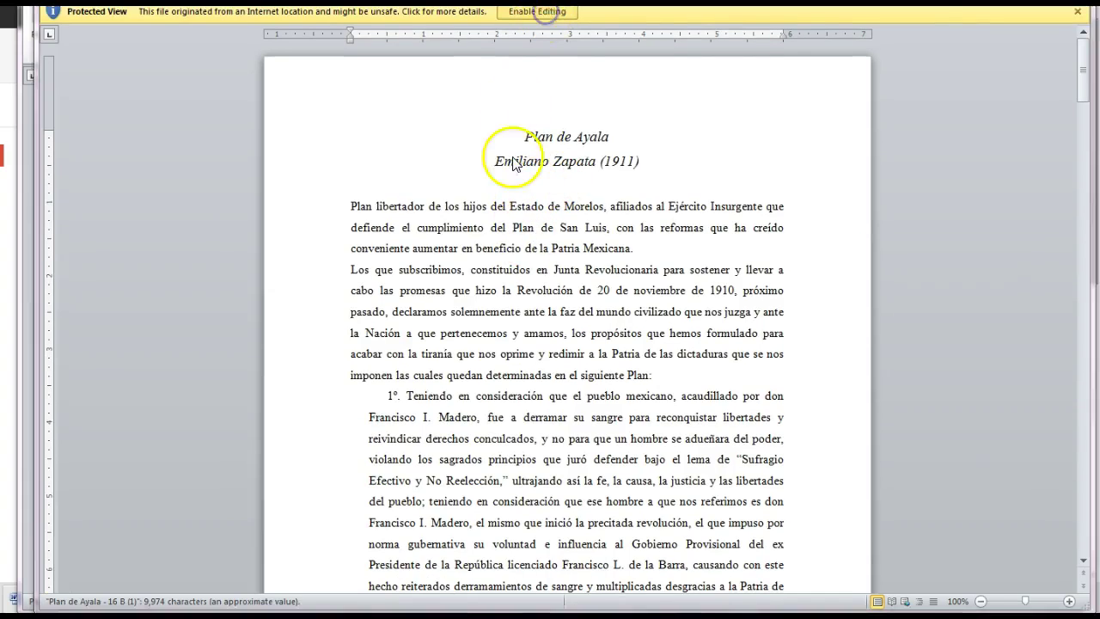
{"action": "left_click", "coordinate": [505, 269]}
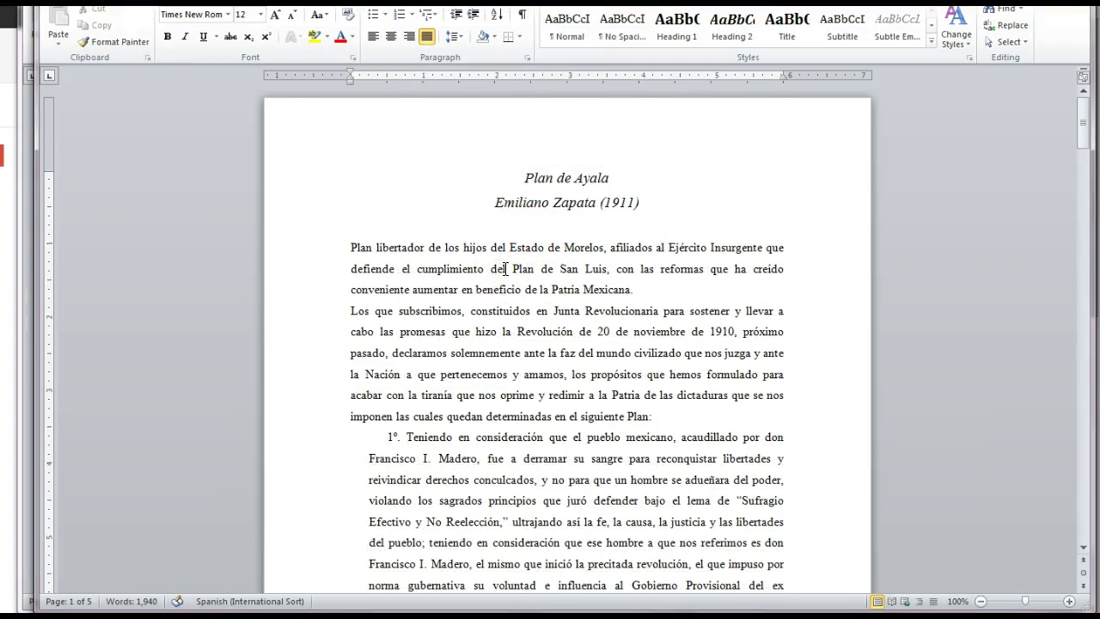
{"action": "scroll", "coordinate": [506, 269], "scroll_direction": "down", "scroll_amount": 13}
{"action": "scroll", "coordinate": [505, 269], "scroll_direction": "up", "scroll_amount": 13}
{"action": "left_click", "coordinate": [237, 550]}
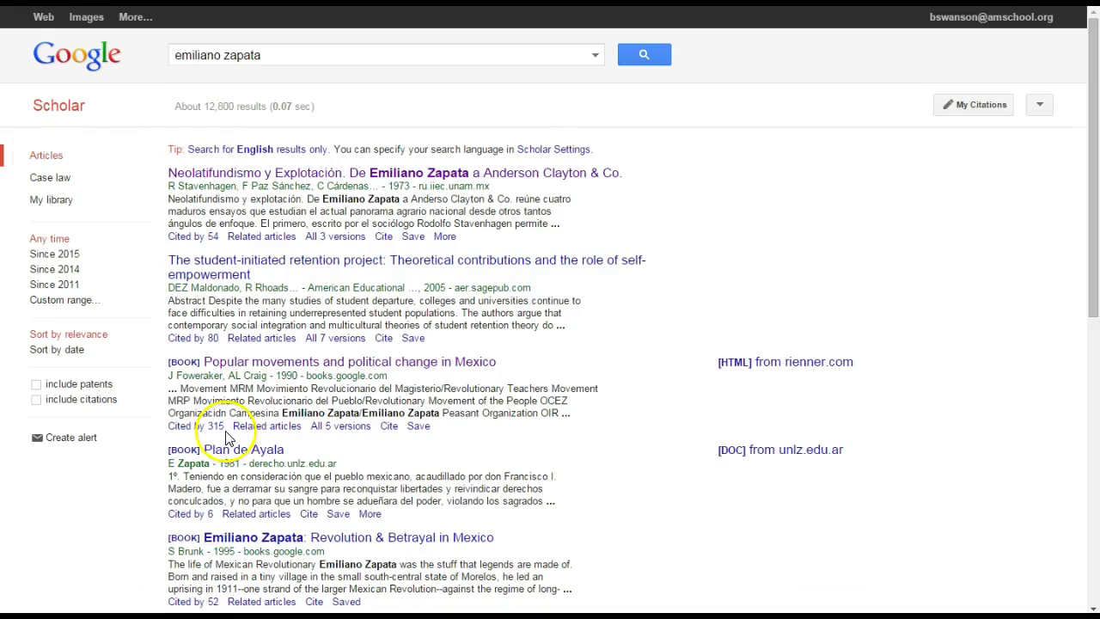
Step: Review the ready-made MLA, APA and Chicago citations for "Plan de Ayala" and save the source to the Scholar library
{"action": "scroll", "coordinate": [274, 438], "scroll_direction": "down", "scroll_amount": 1}
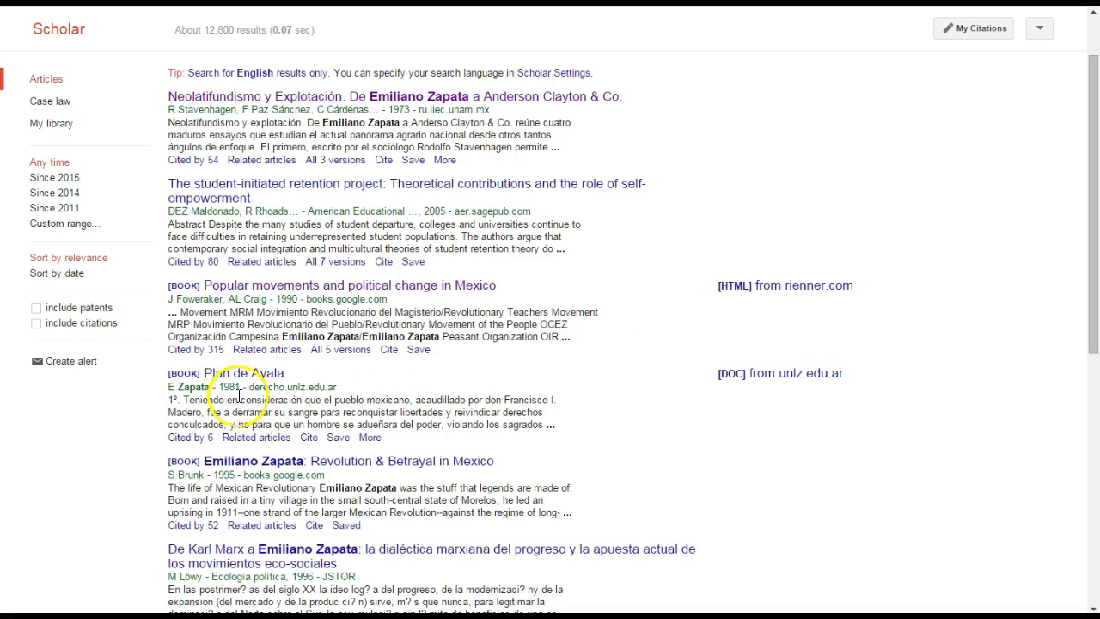
{"action": "left_click", "coordinate": [308, 438]}
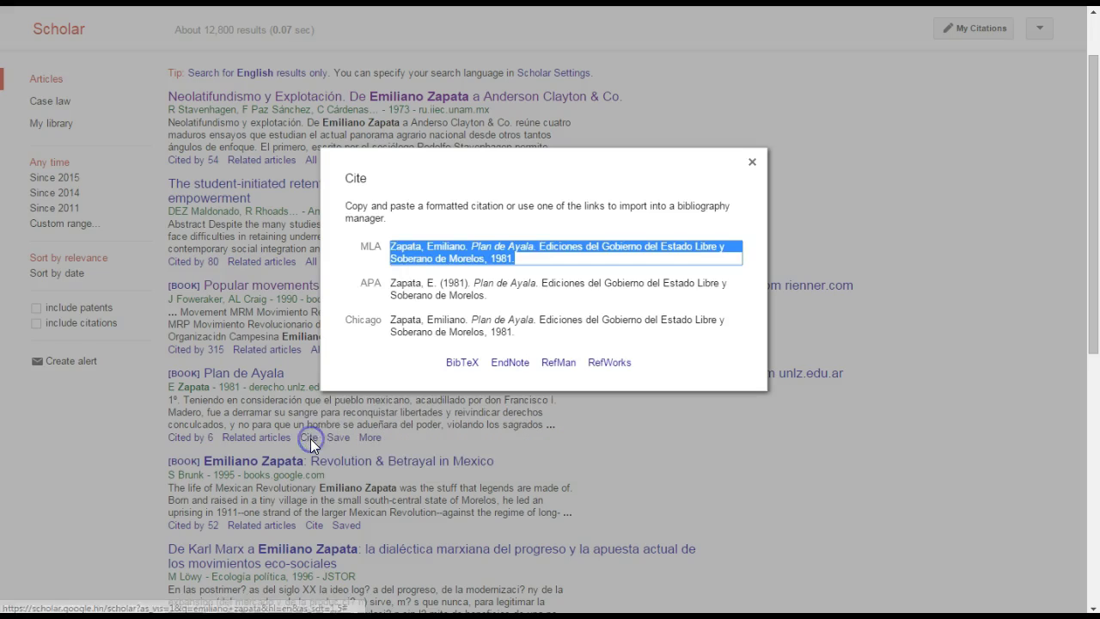
{"action": "left_click", "coordinate": [752, 163]}
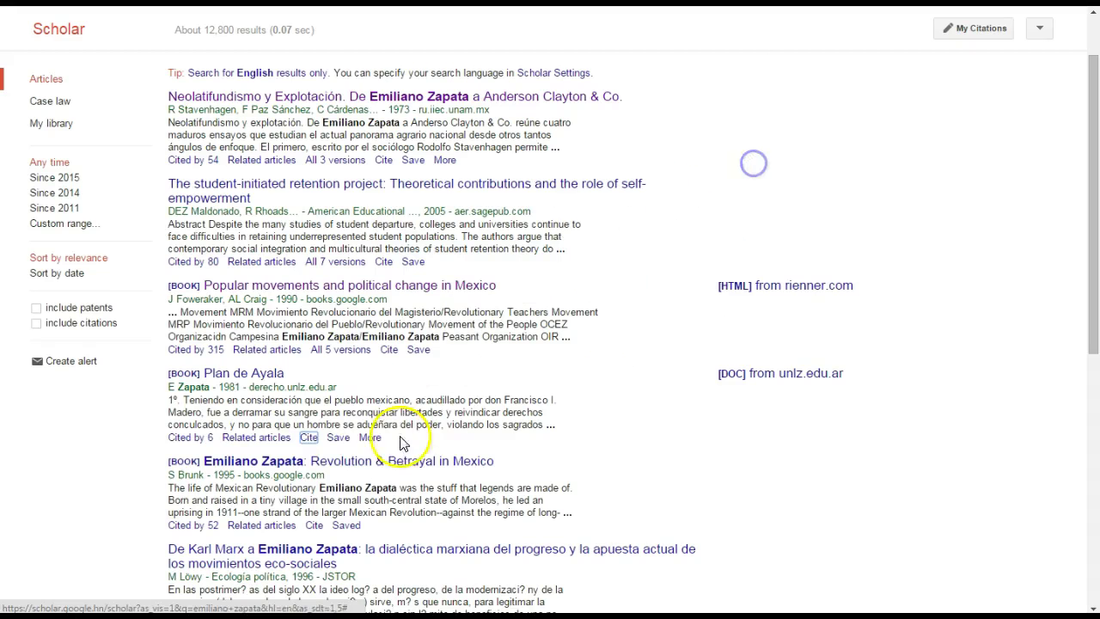
{"action": "left_click", "coordinate": [338, 439]}
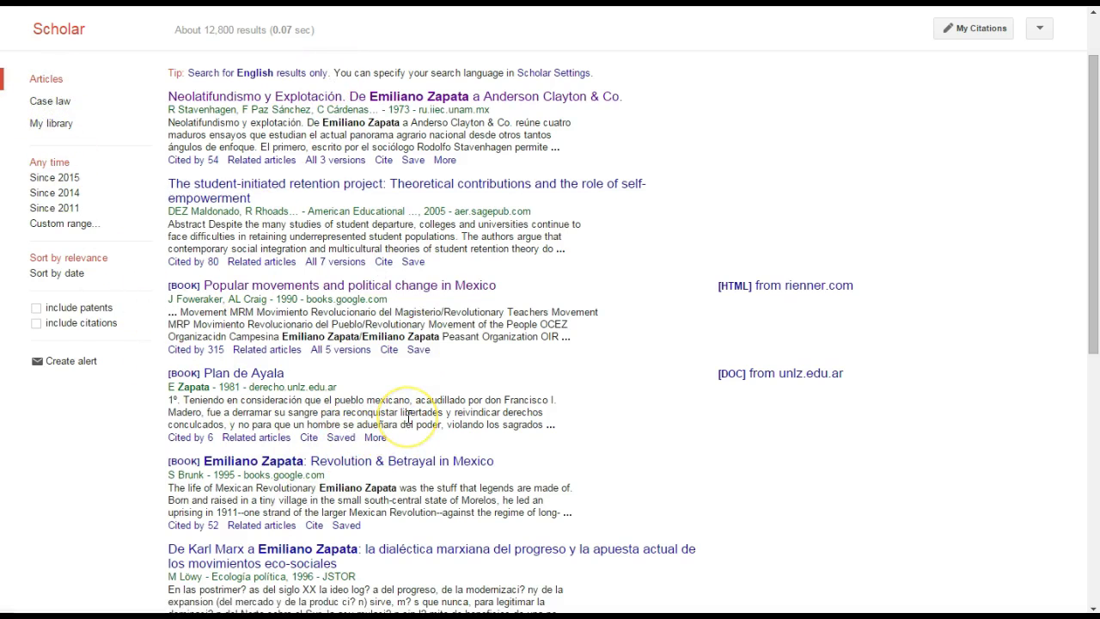
Step: Browse the search matches inside "Emiliano Zapata: Revolution & Betrayal in Mexico", return to the Scholar results and view the book's citation
{"action": "scroll", "coordinate": [409, 418], "scroll_direction": "down", "scroll_amount": 1}
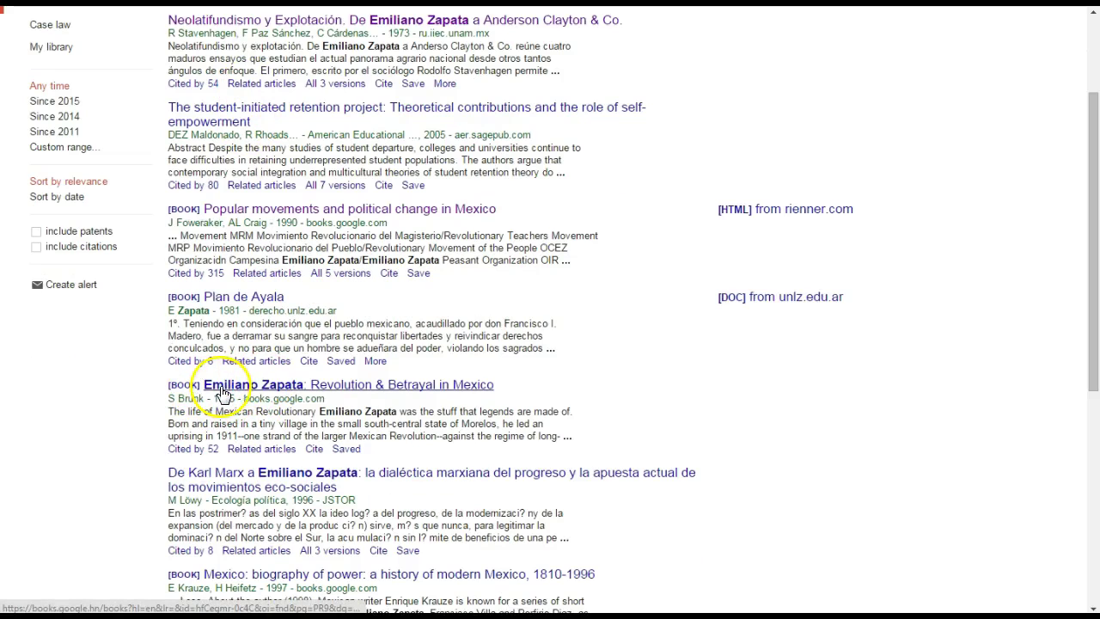
{"action": "left_click", "coordinate": [460, 391]}
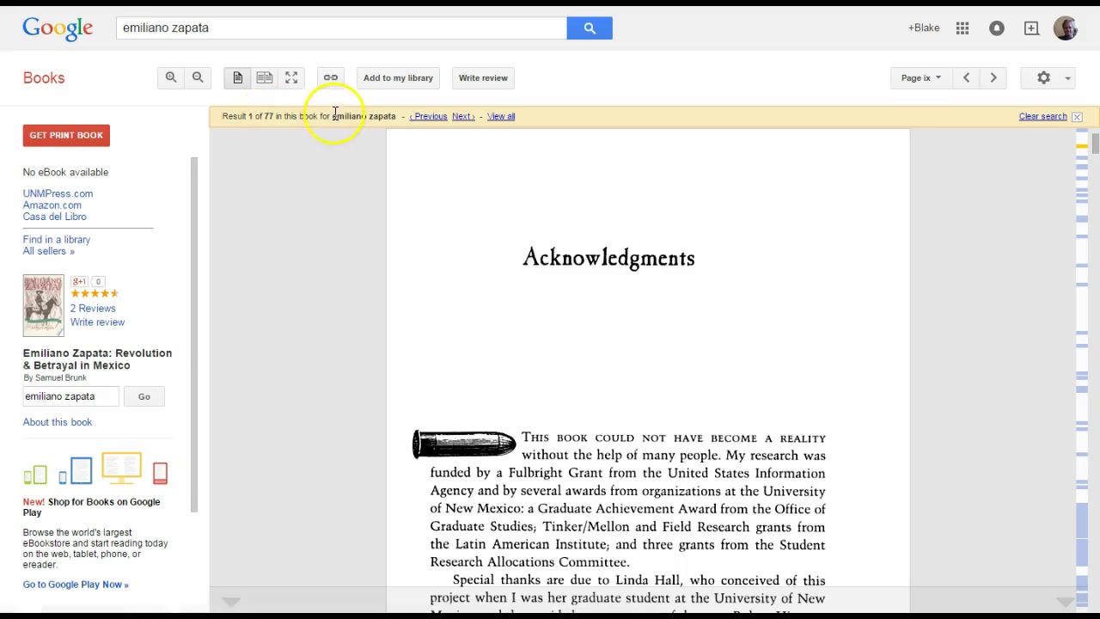
{"action": "left_click", "coordinate": [460, 116]}
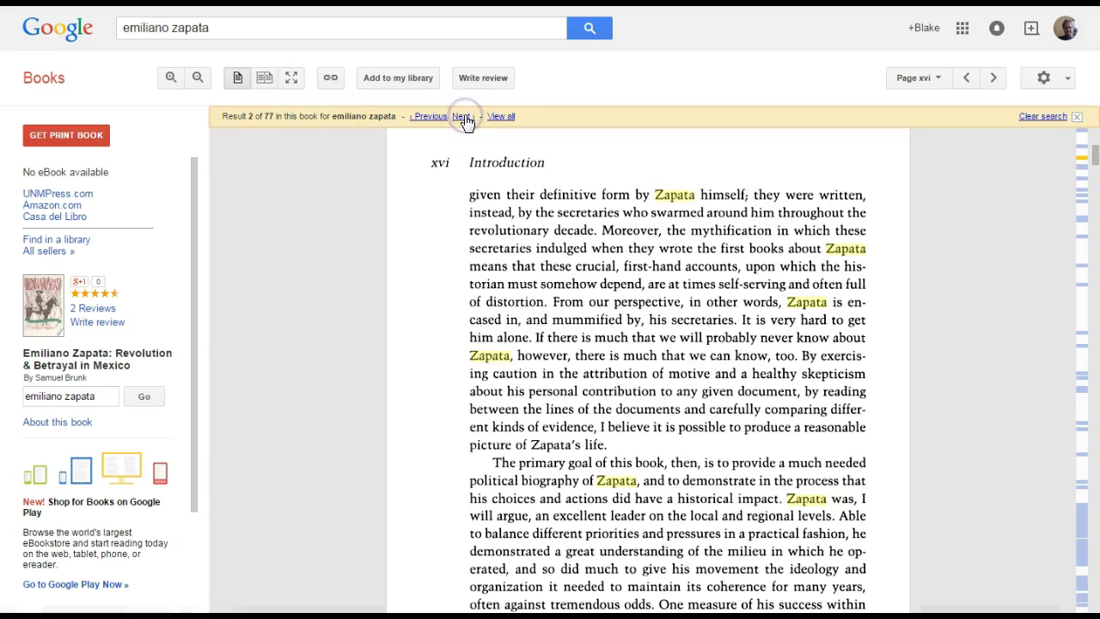
{"action": "left_click", "coordinate": [463, 117]}
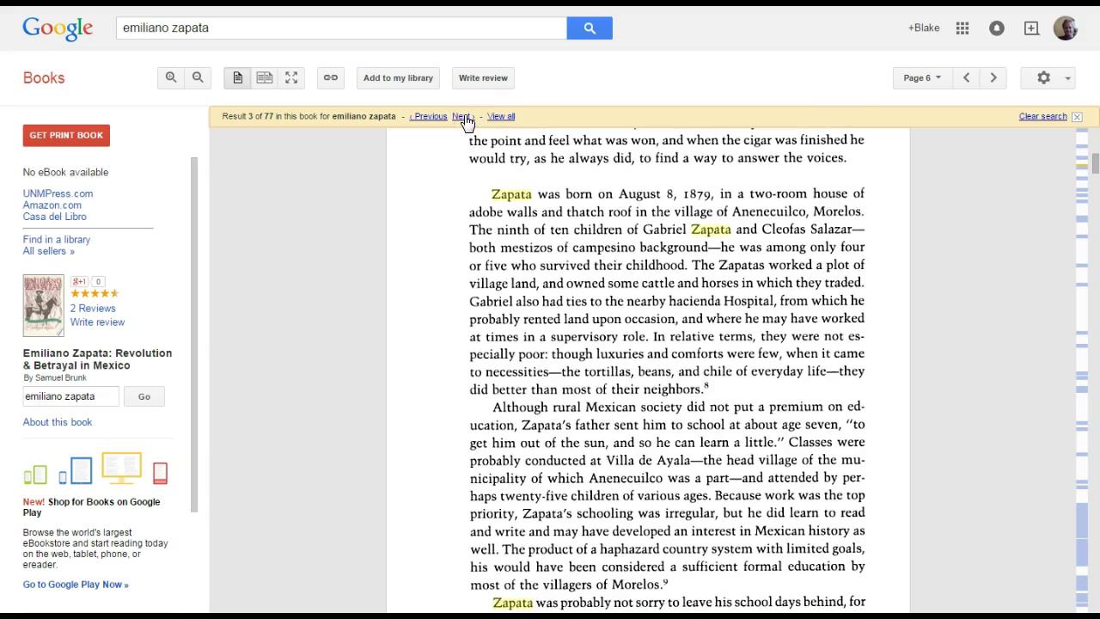
{"action": "left_click", "coordinate": [464, 119]}
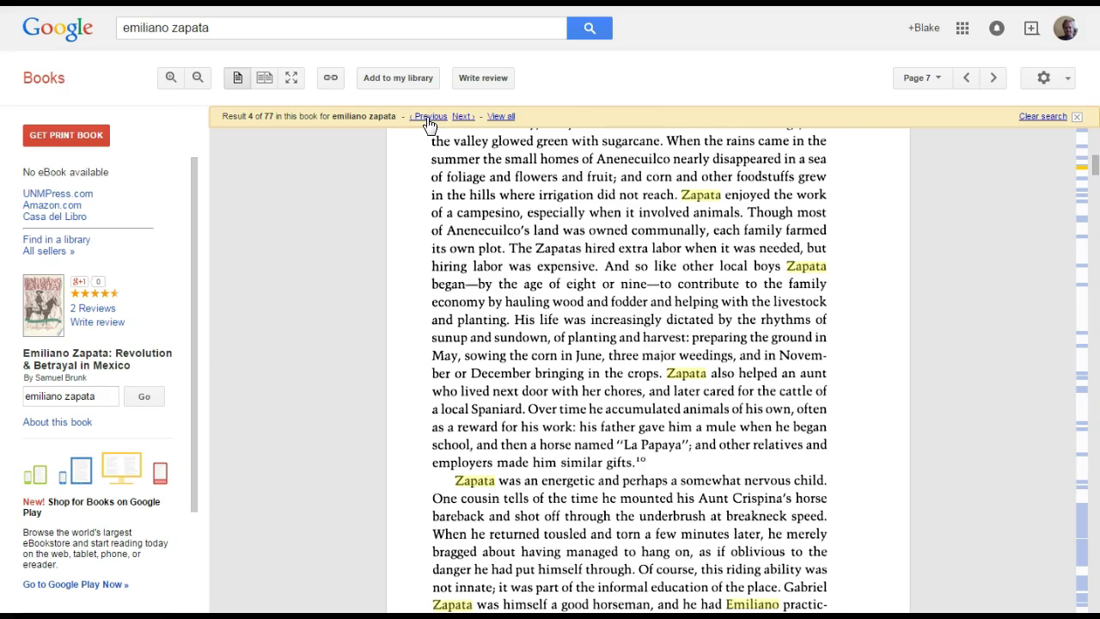
{"action": "left_click", "coordinate": [429, 120]}
{"action": "right_click", "coordinate": [627, 86]}
{"action": "left_click", "coordinate": [636, 93]}
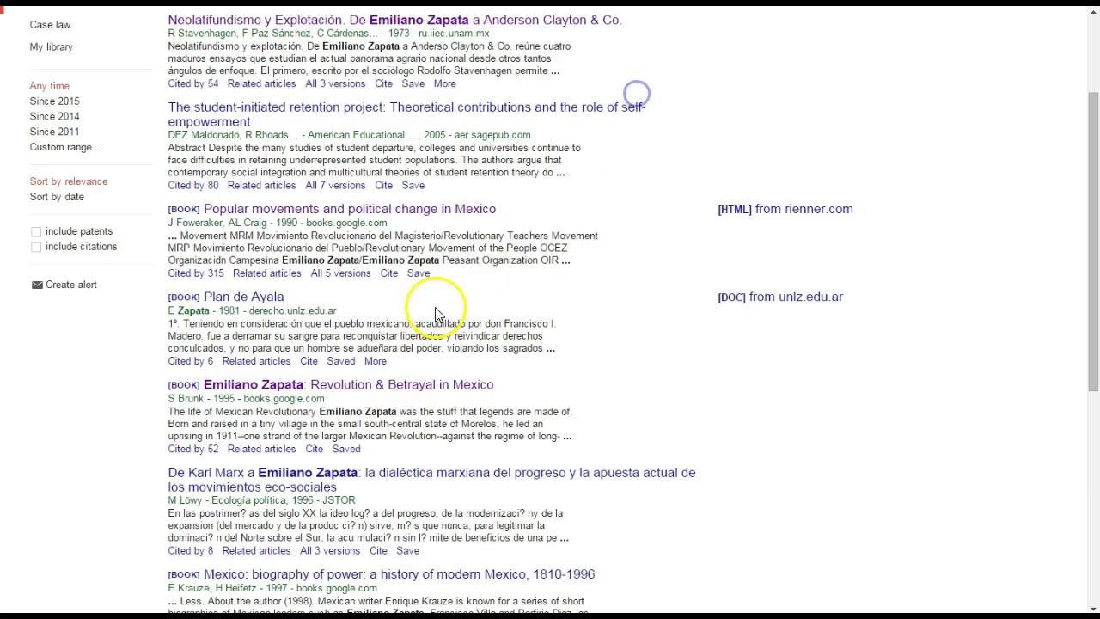
{"action": "left_click", "coordinate": [314, 448]}
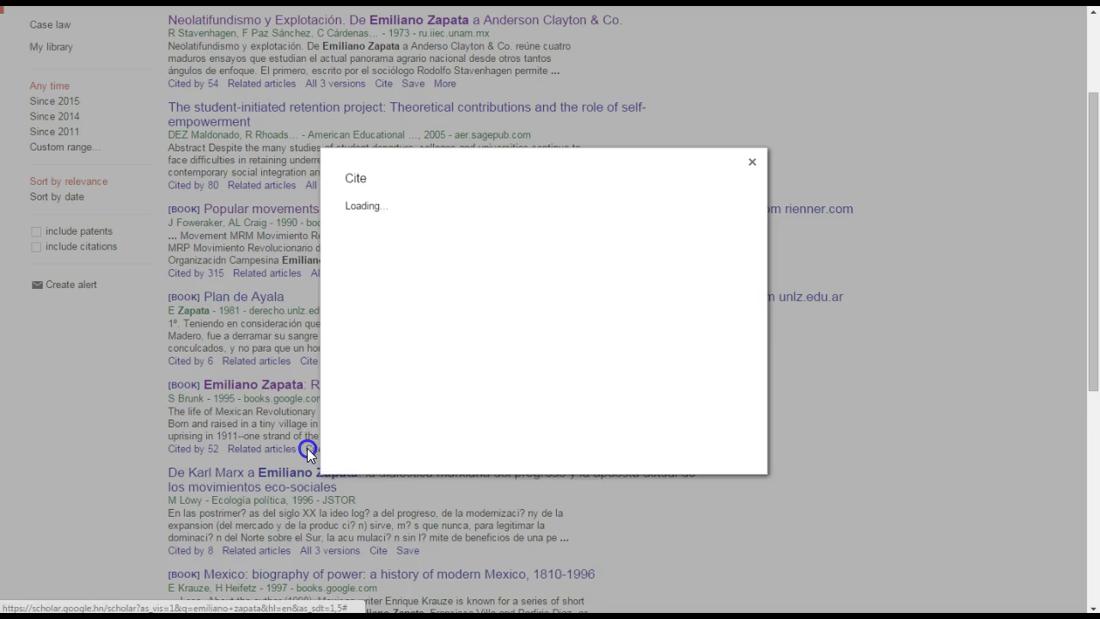
{"action": "left_click", "coordinate": [752, 162]}
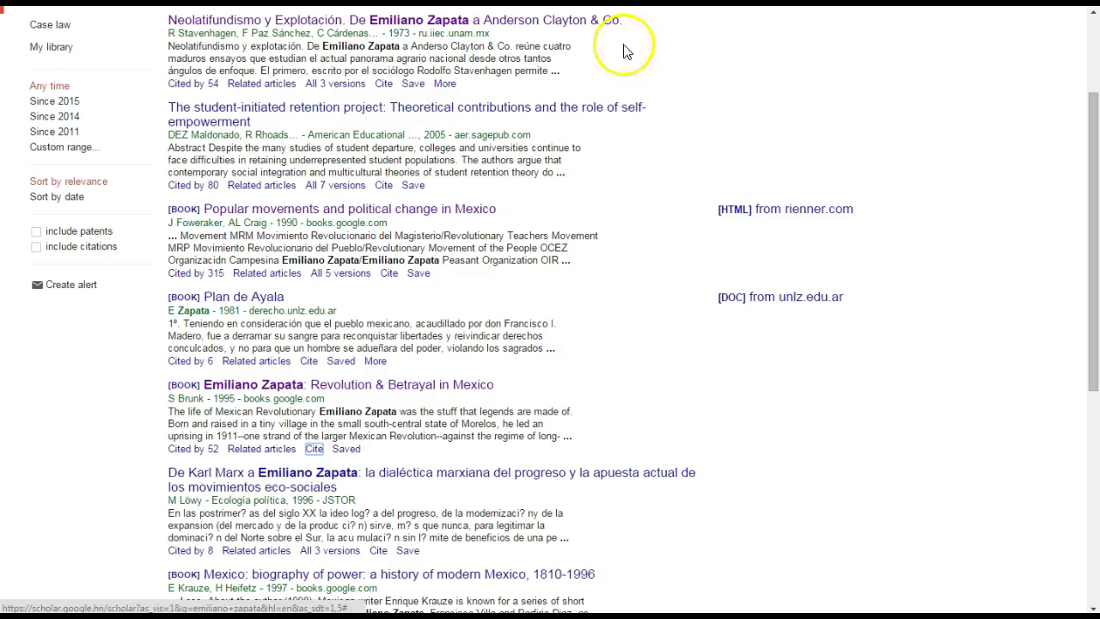
Step: Open the Destiny library catalog from the school's research page and look through a keyword search for "emiliano zapata"
{"action": "left_click", "coordinate": [359, 2]}
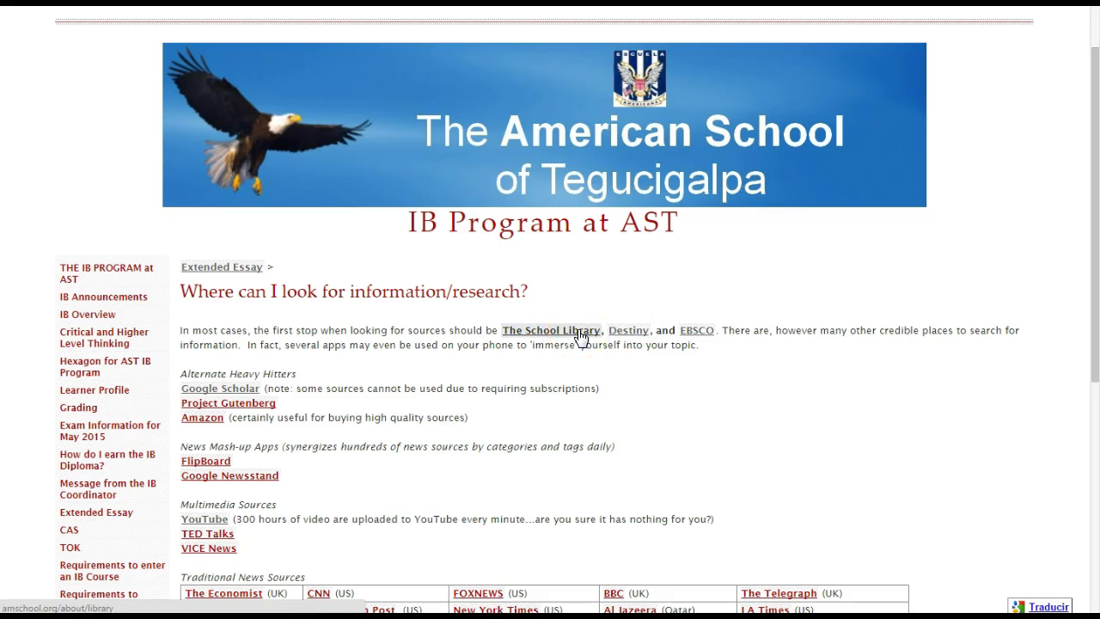
{"action": "left_click", "coordinate": [637, 339]}
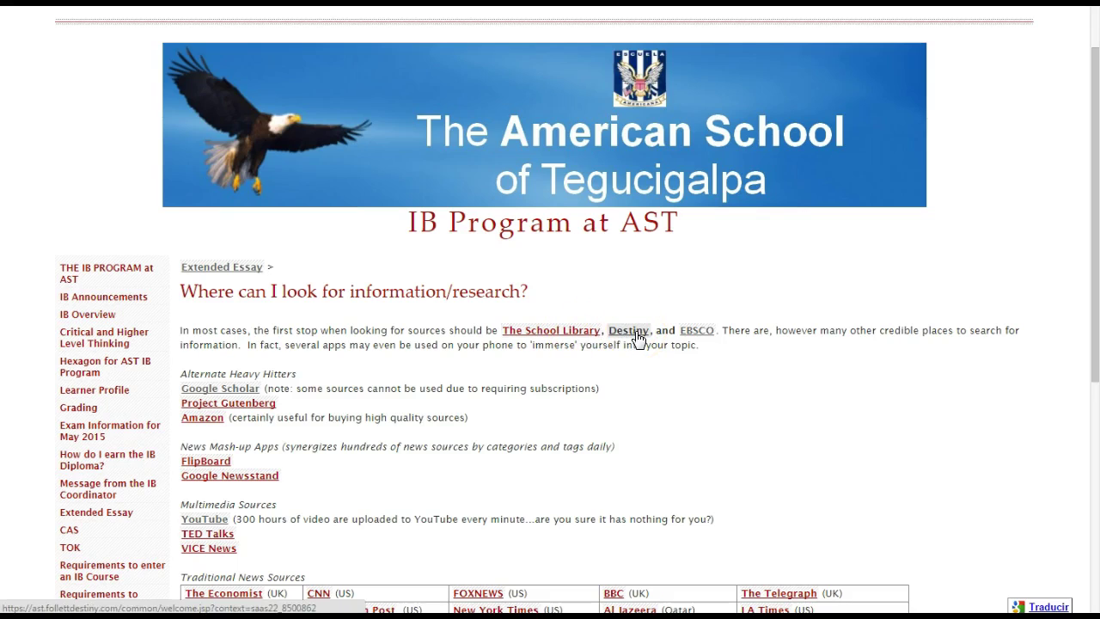
{"action": "left_click", "coordinate": [541, 100]}
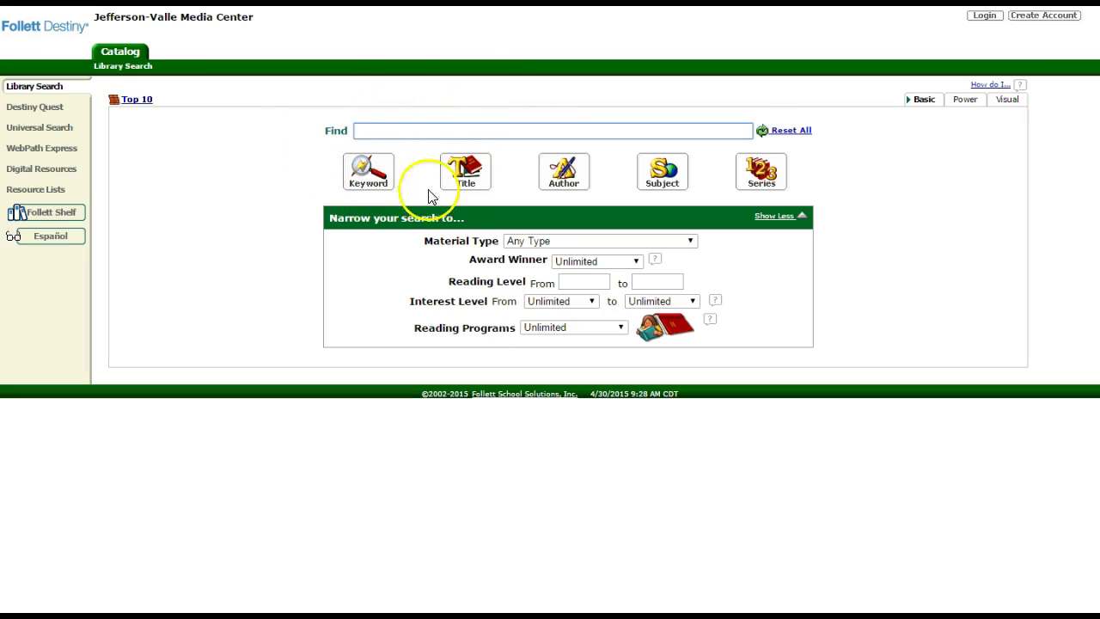
{"action": "left_click", "coordinate": [578, 134]}
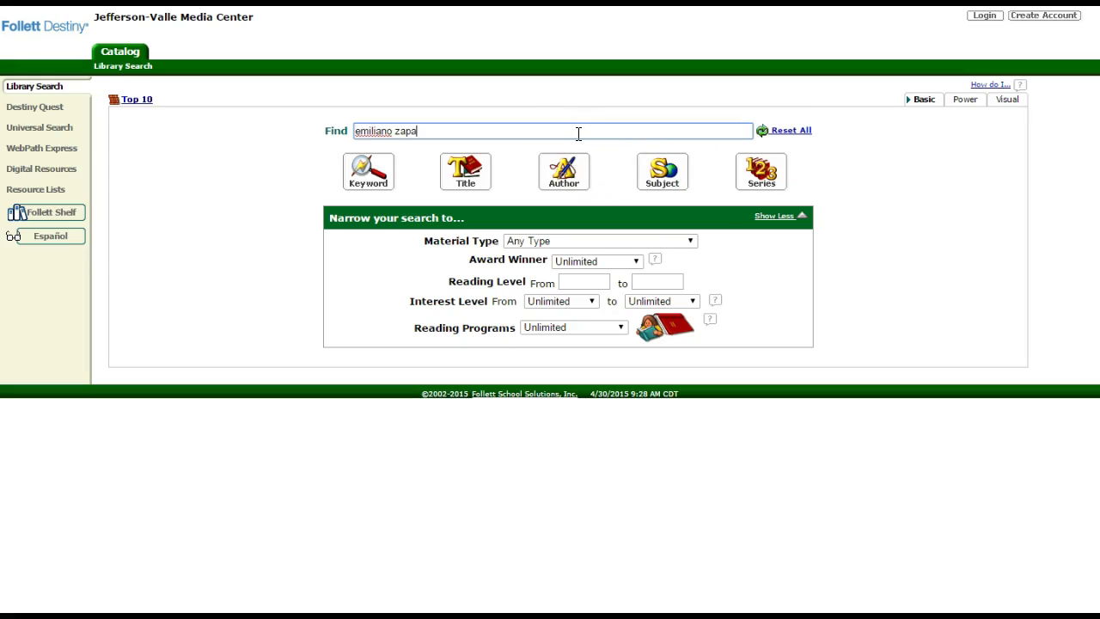
{"action": "left_click", "coordinate": [385, 174]}
{"action": "left_click", "coordinate": [376, 179]}
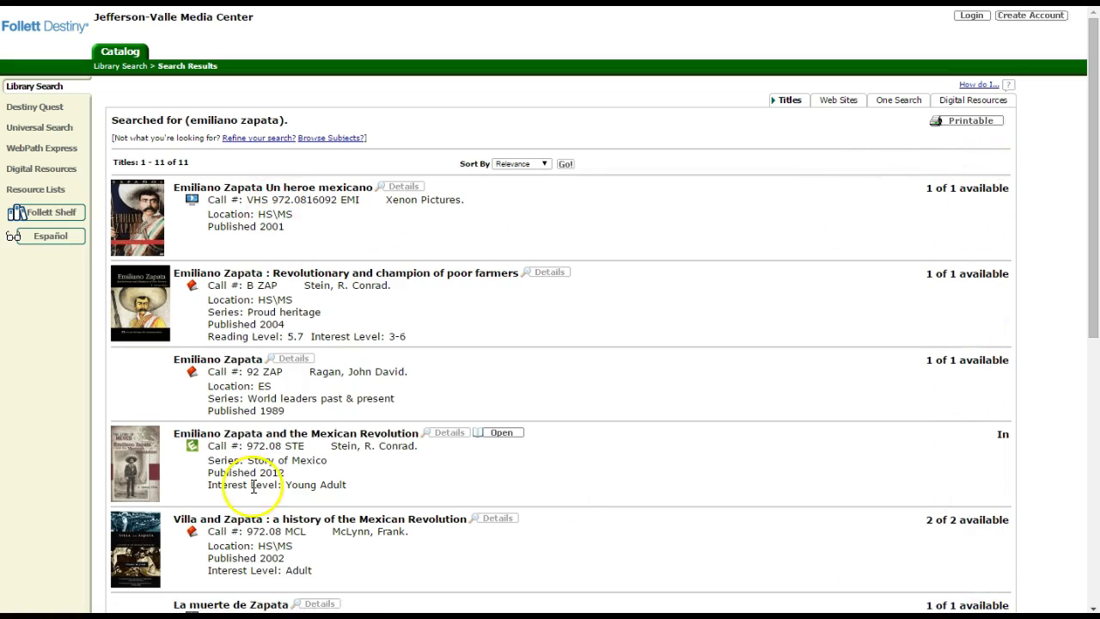
{"action": "scroll", "coordinate": [258, 470], "scroll_direction": "down", "scroll_amount": 2}
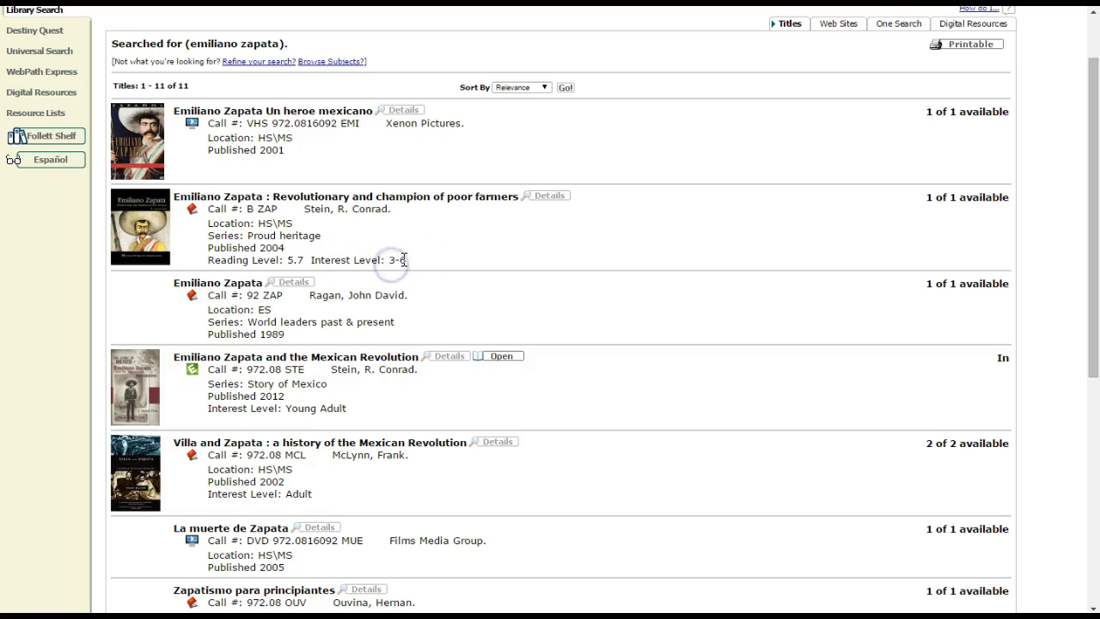
{"action": "scroll", "coordinate": [349, 288], "scroll_direction": "down", "scroll_amount": 1}
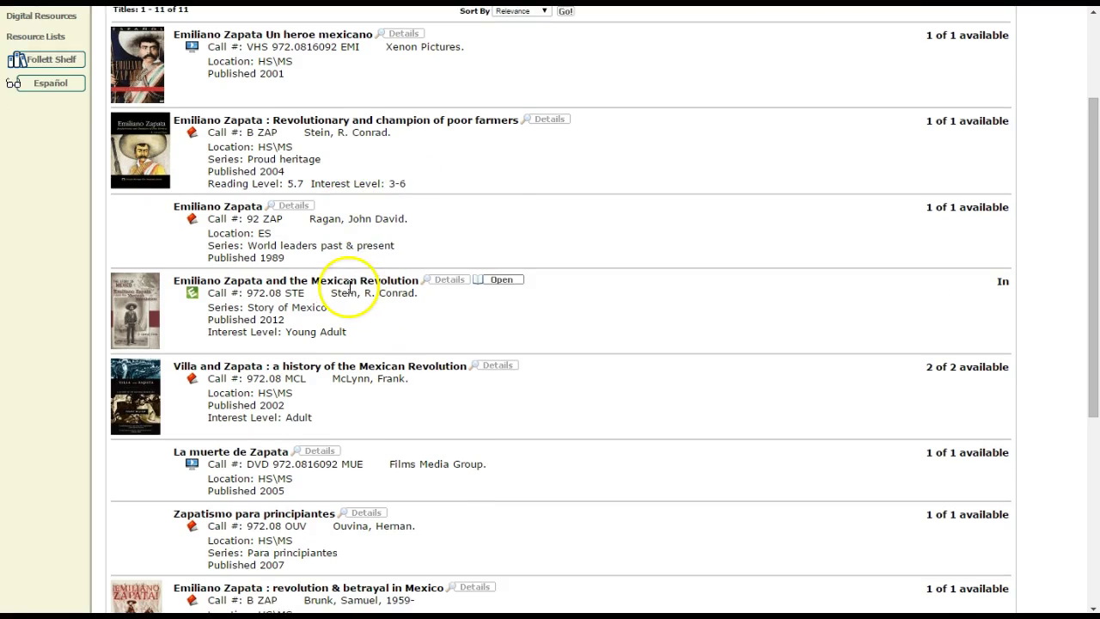
Step: Look through the remaining Zapata titles in the catalog results, then return to the school's research page and review its list of other sources
{"action": "scroll", "coordinate": [384, 239], "scroll_direction": "down", "scroll_amount": 1}
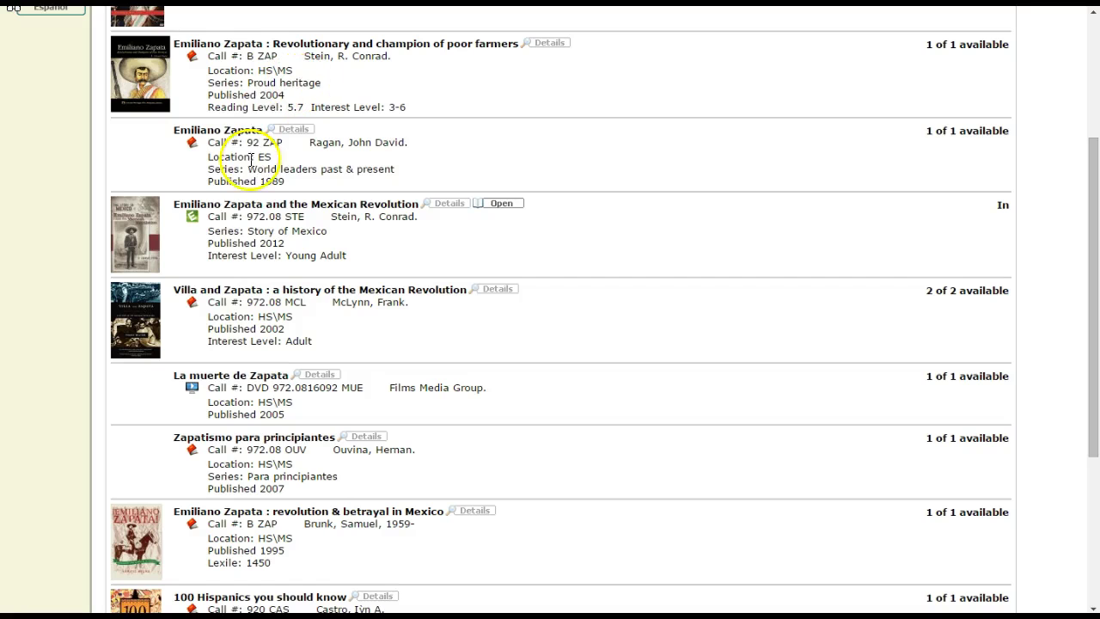
{"action": "scroll", "coordinate": [358, 445], "scroll_direction": "down", "scroll_amount": 1}
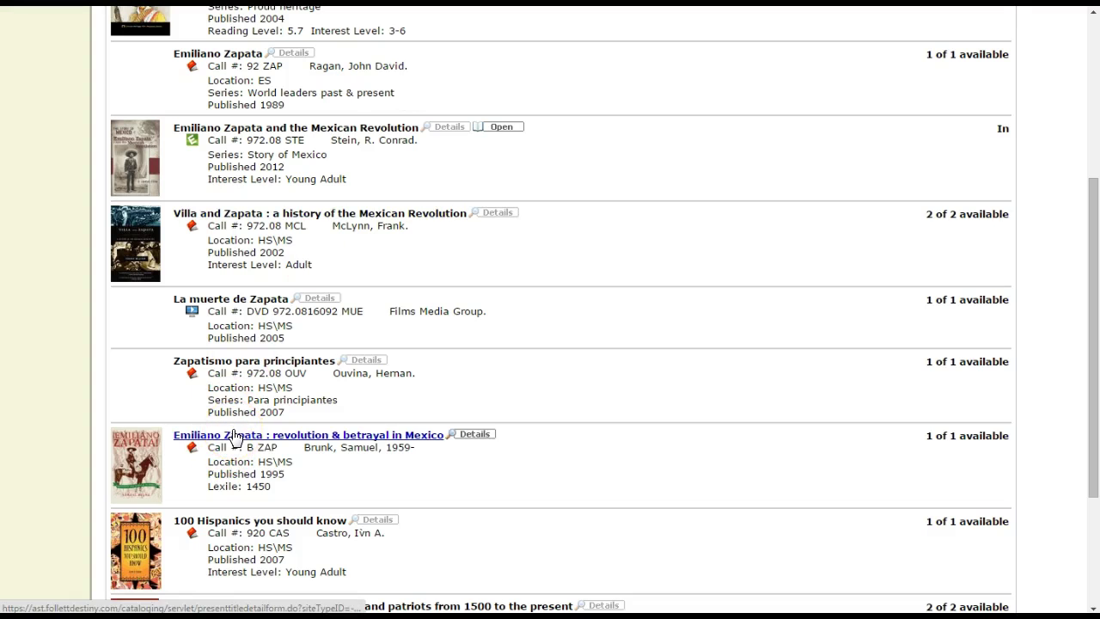
{"action": "left_click", "coordinate": [244, 436]}
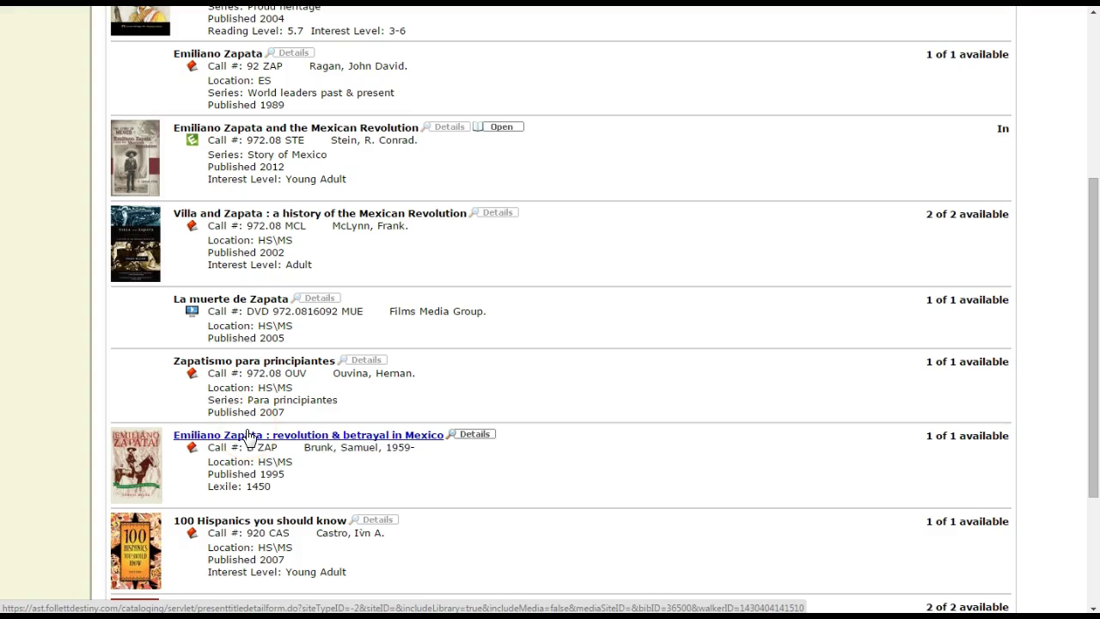
{"action": "scroll", "coordinate": [525, 493], "scroll_direction": "down", "scroll_amount": 3}
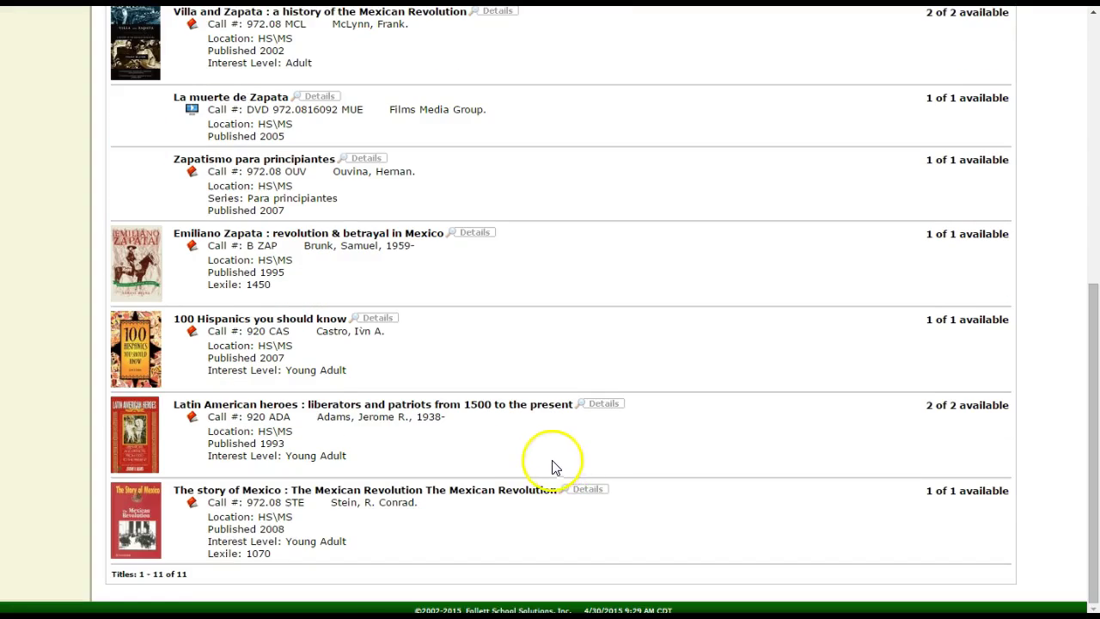
{"action": "scroll", "coordinate": [519, 275], "scroll_direction": "up", "scroll_amount": 1}
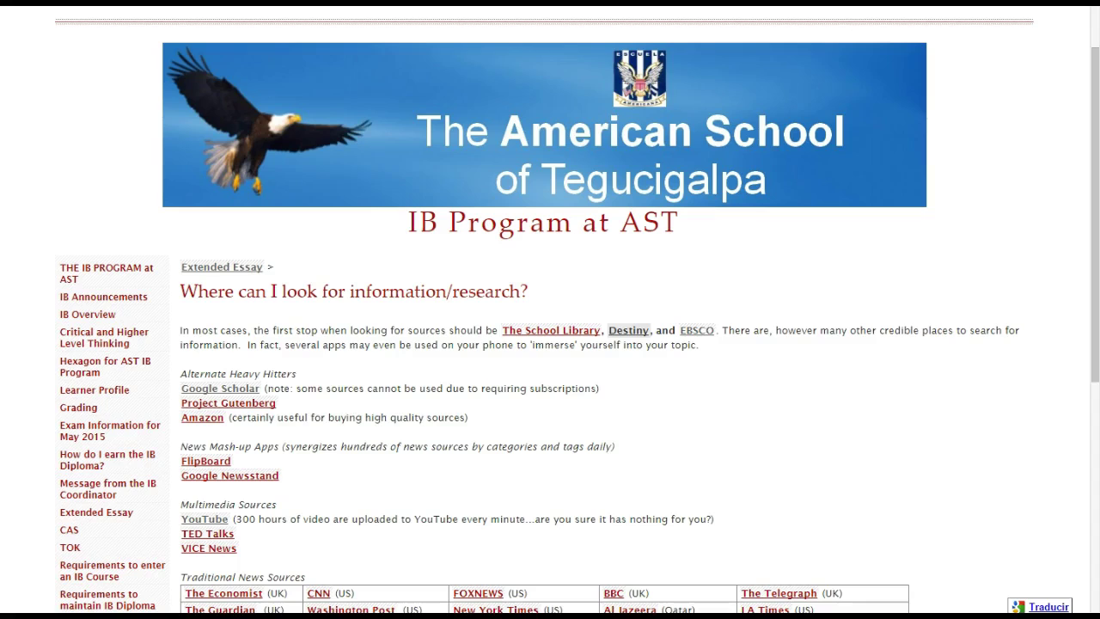
{"action": "scroll", "coordinate": [368, 417], "scroll_direction": "down", "scroll_amount": 2}
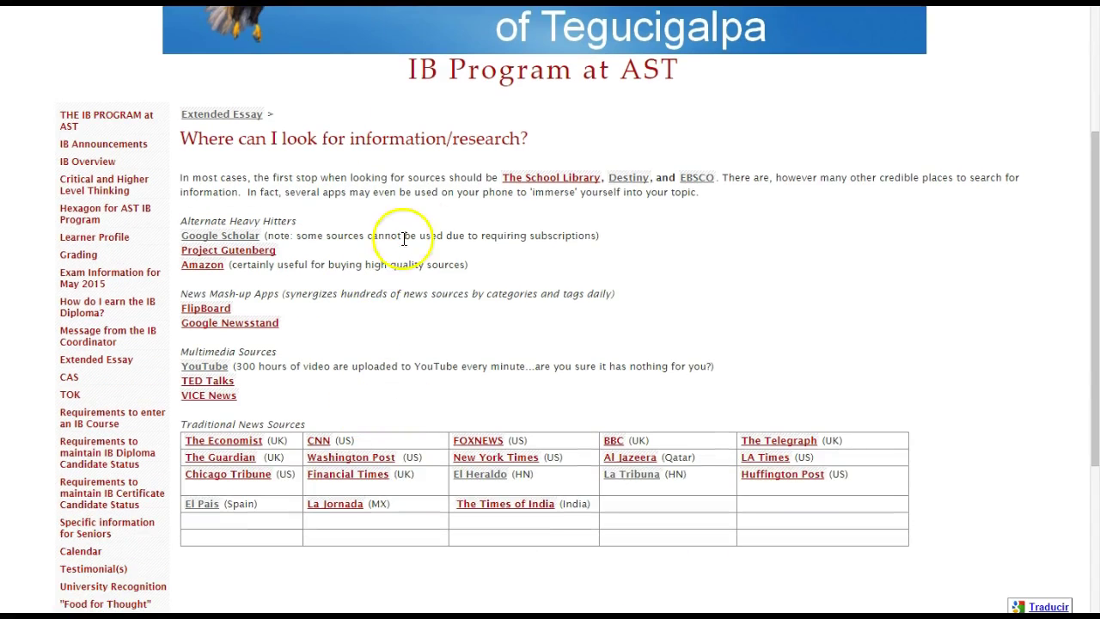